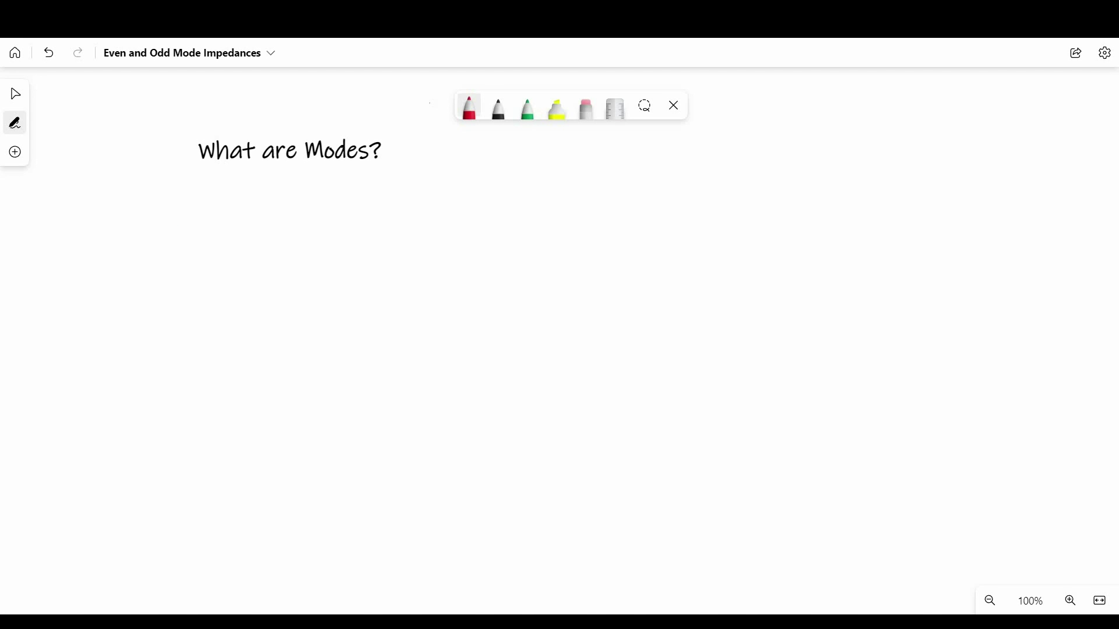
Handwrite 'Coupled Signals' in red under the heading
{"action": "mouse_move", "coordinate": [210, 194]}
{"action": "left_mouse_down"}
{"action": "mouse_move", "coordinate": [205, 221]}
{"action": "mouse_move", "coordinate": [245, 206]}
{"action": "mouse_move", "coordinate": [281, 216]}
{"action": "mouse_move", "coordinate": [285, 230]}
{"action": "left_mouse_up"}
{"action": "mouse_move", "coordinate": [310, 192]}
{"action": "left_mouse_down"}
{"action": "mouse_move", "coordinate": [295, 216]}
{"action": "mouse_move", "coordinate": [318, 217]}
{"action": "left_mouse_up"}
{"action": "mouse_move", "coordinate": [322, 207]}
{"action": "left_mouse_down"}
{"action": "mouse_move", "coordinate": [331, 232]}
{"action": "mouse_move", "coordinate": [370, 218]}
{"action": "left_mouse_up"}
{"action": "left_click_drag", "start_coordinate": [385, 201], "coordinate": [378, 220]}
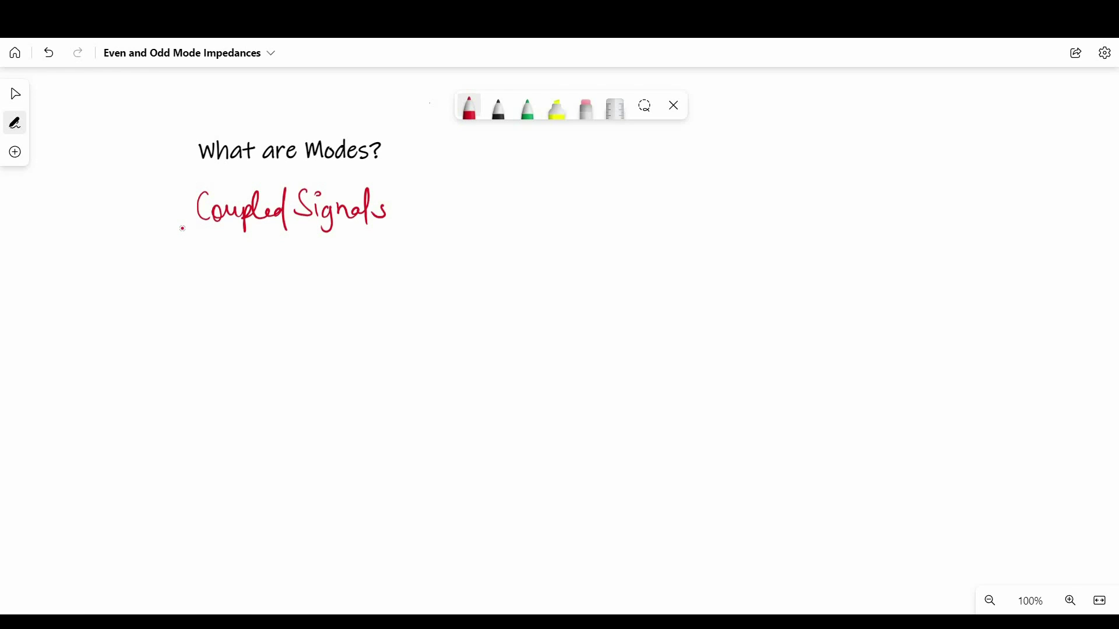
Write '3- Cases of Differential Pair' below 'Coupled Signals'
{"action": "mouse_move", "coordinate": [191, 251]}
{"action": "left_mouse_down"}
{"action": "mouse_move", "coordinate": [192, 281]}
{"action": "mouse_move", "coordinate": [227, 268]}
{"action": "left_mouse_up"}
{"action": "left_click_drag", "start_coordinate": [257, 255], "coordinate": [261, 273]}
{"action": "left_click_drag", "start_coordinate": [270, 264], "coordinate": [274, 273]}
{"action": "mouse_move", "coordinate": [279, 261]}
{"action": "left_mouse_down"}
{"action": "mouse_move", "coordinate": [274, 274]}
{"action": "mouse_move", "coordinate": [304, 274]}
{"action": "mouse_move", "coordinate": [341, 257]}
{"action": "left_mouse_up"}
{"action": "left_click_drag", "start_coordinate": [368, 250], "coordinate": [367, 283]}
{"action": "left_click_drag", "start_coordinate": [388, 265], "coordinate": [402, 291]}
{"action": "mouse_move", "coordinate": [416, 267]}
{"action": "left_mouse_down"}
{"action": "mouse_move", "coordinate": [472, 273]}
{"action": "mouse_move", "coordinate": [495, 300]}
{"action": "left_mouse_up"}
{"action": "left_click_drag", "start_coordinate": [521, 245], "coordinate": [561, 269]}
{"action": "left_click_drag", "start_coordinate": [558, 250], "coordinate": [559, 251]}
{"action": "left_click_drag", "start_coordinate": [562, 260], "coordinate": [570, 250]}
Write 'Change I/P → ?? Signal' on the next line
{"action": "mouse_move", "coordinate": [210, 307]}
{"action": "left_mouse_down"}
{"action": "mouse_move", "coordinate": [211, 341]}
{"action": "mouse_move", "coordinate": [240, 342]}
{"action": "left_mouse_up"}
{"action": "mouse_move", "coordinate": [256, 327]}
{"action": "left_mouse_down"}
{"action": "mouse_move", "coordinate": [268, 356]}
{"action": "mouse_move", "coordinate": [284, 326]}
{"action": "left_mouse_up"}
{"action": "left_click_drag", "start_coordinate": [312, 310], "coordinate": [319, 342]}
{"action": "mouse_move", "coordinate": [339, 306]}
{"action": "left_mouse_down"}
{"action": "mouse_move", "coordinate": [338, 352]}
{"action": "mouse_move", "coordinate": [361, 326]}
{"action": "left_mouse_up"}
{"action": "left_click_drag", "start_coordinate": [398, 333], "coordinate": [497, 330]}
{"action": "mouse_move", "coordinate": [560, 312]}
{"action": "left_mouse_down"}
{"action": "mouse_move", "coordinate": [573, 340]}
{"action": "mouse_move", "coordinate": [600, 347]}
{"action": "left_mouse_up"}
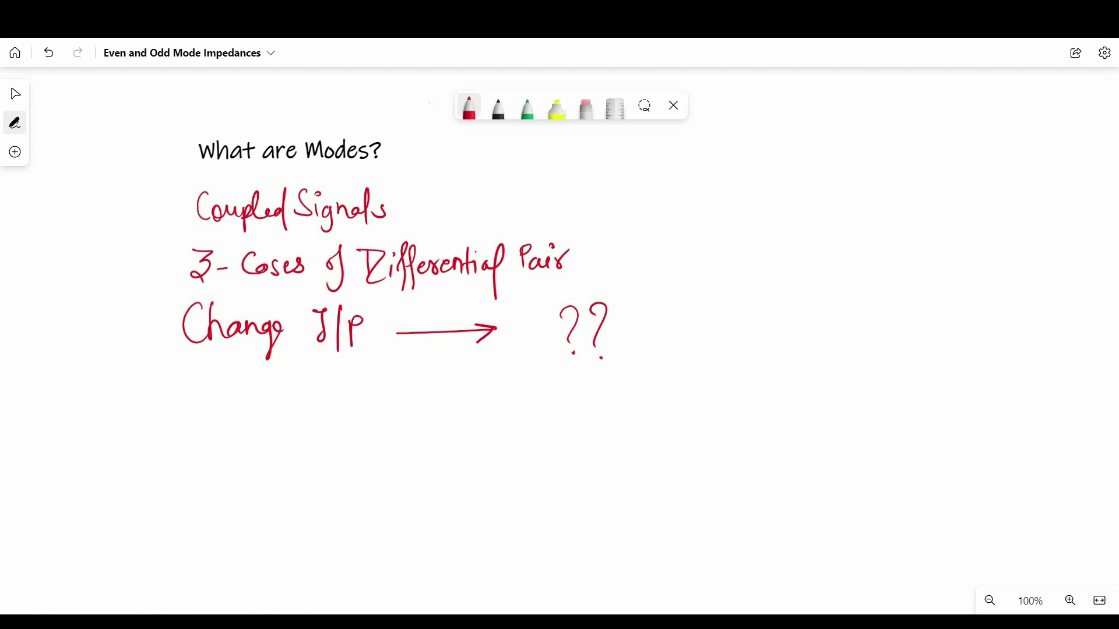
{"action": "left_click_drag", "start_coordinate": [656, 305], "coordinate": [638, 333]}
{"action": "left_click_drag", "start_coordinate": [658, 318], "coordinate": [662, 333]}
{"action": "mouse_move", "coordinate": [679, 318]}
{"action": "left_mouse_down"}
{"action": "mouse_move", "coordinate": [670, 345]}
{"action": "mouse_move", "coordinate": [706, 320]}
{"action": "left_mouse_up"}
{"action": "left_click_drag", "start_coordinate": [706, 323], "coordinate": [716, 357]}
{"action": "left_click_drag", "start_coordinate": [601, 356], "coordinate": [602, 357]}
Finish the line with 'Recieved' and double-underline it
{"action": "left_click_drag", "start_coordinate": [748, 305], "coordinate": [747, 331]}
{"action": "left_click_drag", "start_coordinate": [745, 300], "coordinate": [763, 332]}
{"action": "left_click_drag", "start_coordinate": [758, 326], "coordinate": [823, 321]}
{"action": "mouse_move", "coordinate": [822, 323]}
{"action": "left_mouse_down"}
{"action": "mouse_move", "coordinate": [852, 295]}
{"action": "mouse_move", "coordinate": [872, 330]}
{"action": "left_mouse_up"}
{"action": "left_click_drag", "start_coordinate": [785, 349], "coordinate": [804, 347]}
{"action": "left_click_drag", "start_coordinate": [786, 352], "coordinate": [804, 351]}
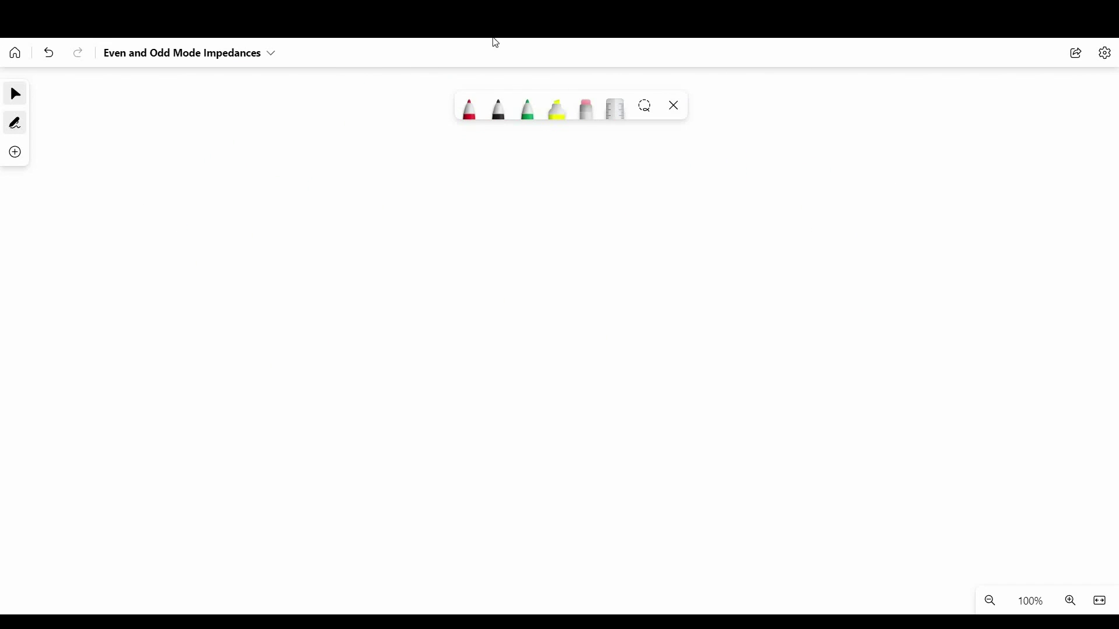
Write and underline the title 'Case 1' in black ink
{"action": "left_click", "coordinate": [499, 107]}
{"action": "mouse_move", "coordinate": [137, 182]}
{"action": "left_mouse_down"}
{"action": "mouse_move", "coordinate": [135, 211]}
{"action": "mouse_move", "coordinate": [152, 212]}
{"action": "left_mouse_up"}
{"action": "left_click_drag", "start_coordinate": [168, 193], "coordinate": [156, 212]}
{"action": "left_click_drag", "start_coordinate": [174, 203], "coordinate": [186, 211]}
{"action": "left_click_drag", "start_coordinate": [209, 183], "coordinate": [209, 214]}
{"action": "left_click_drag", "start_coordinate": [128, 225], "coordinate": [201, 223]}
Draw the coupled-line block with two long hatched lines across it
{"action": "mouse_move", "coordinate": [456, 310]}
{"action": "left_mouse_down"}
{"action": "mouse_move", "coordinate": [636, 185]}
{"action": "mouse_move", "coordinate": [453, 315]}
{"action": "left_mouse_up"}
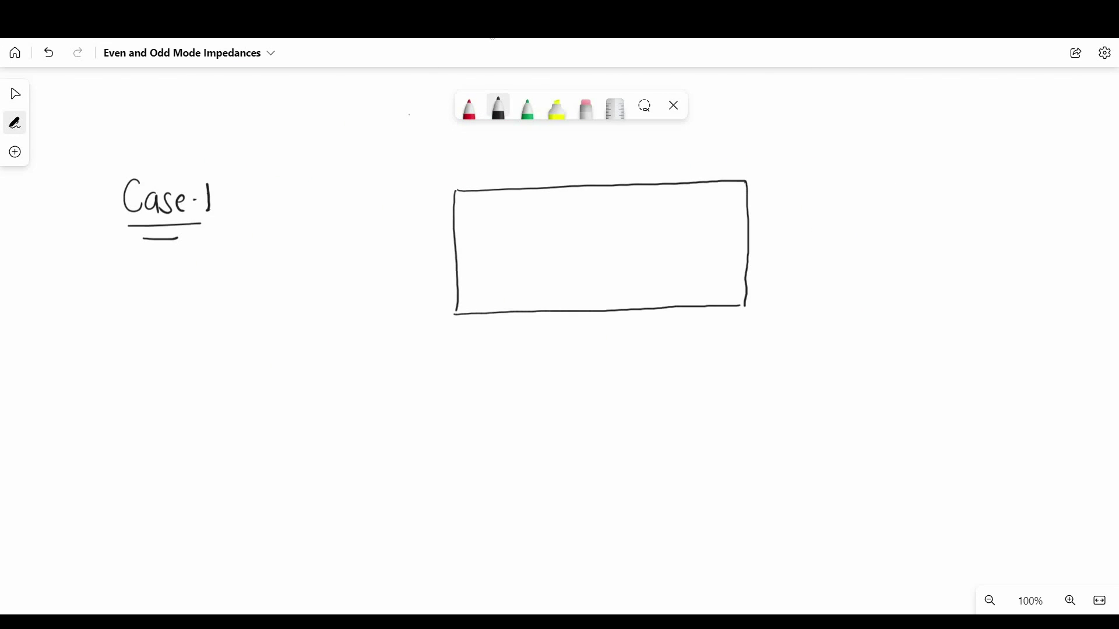
{"action": "left_click_drag", "start_coordinate": [454, 223], "coordinate": [751, 213]}
{"action": "left_click_drag", "start_coordinate": [453, 232], "coordinate": [748, 223]}
{"action": "mouse_move", "coordinate": [459, 257]}
{"action": "left_mouse_down"}
{"action": "mouse_move", "coordinate": [748, 252]}
{"action": "mouse_move", "coordinate": [747, 264]}
{"action": "left_mouse_up"}
{"action": "left_click_drag", "start_coordinate": [470, 222], "coordinate": [464, 229]}
{"action": "left_click_drag", "start_coordinate": [502, 220], "coordinate": [495, 227]}
{"action": "left_click_drag", "start_coordinate": [709, 217], "coordinate": [703, 224]}
{"action": "left_click_drag", "start_coordinate": [475, 258], "coordinate": [725, 263]}
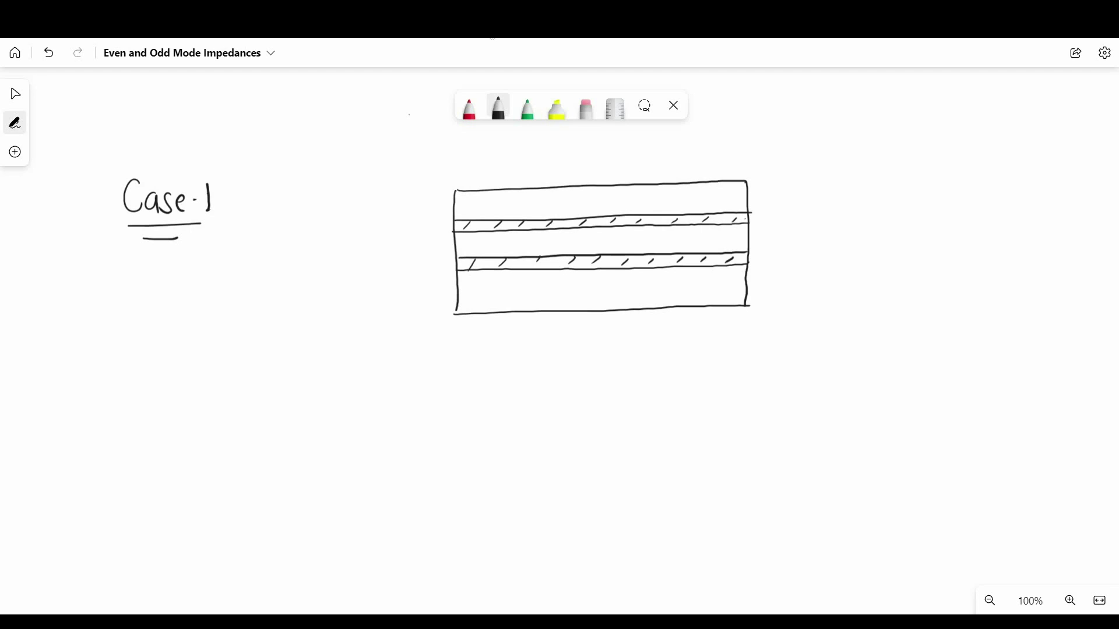
In red, label Signal 1 and Signal 2, with a 0-to-1 step input and 0V input
{"action": "left_click", "coordinate": [469, 107]}
{"action": "mouse_move", "coordinate": [776, 208]}
{"action": "left_mouse_down"}
{"action": "mouse_move", "coordinate": [769, 226]}
{"action": "mouse_move", "coordinate": [842, 215]}
{"action": "left_mouse_up"}
{"action": "mouse_move", "coordinate": [857, 210]}
{"action": "left_mouse_down"}
{"action": "mouse_move", "coordinate": [781, 271]}
{"action": "mouse_move", "coordinate": [842, 257]}
{"action": "left_mouse_up"}
{"action": "left_click_drag", "start_coordinate": [854, 256], "coordinate": [874, 268]}
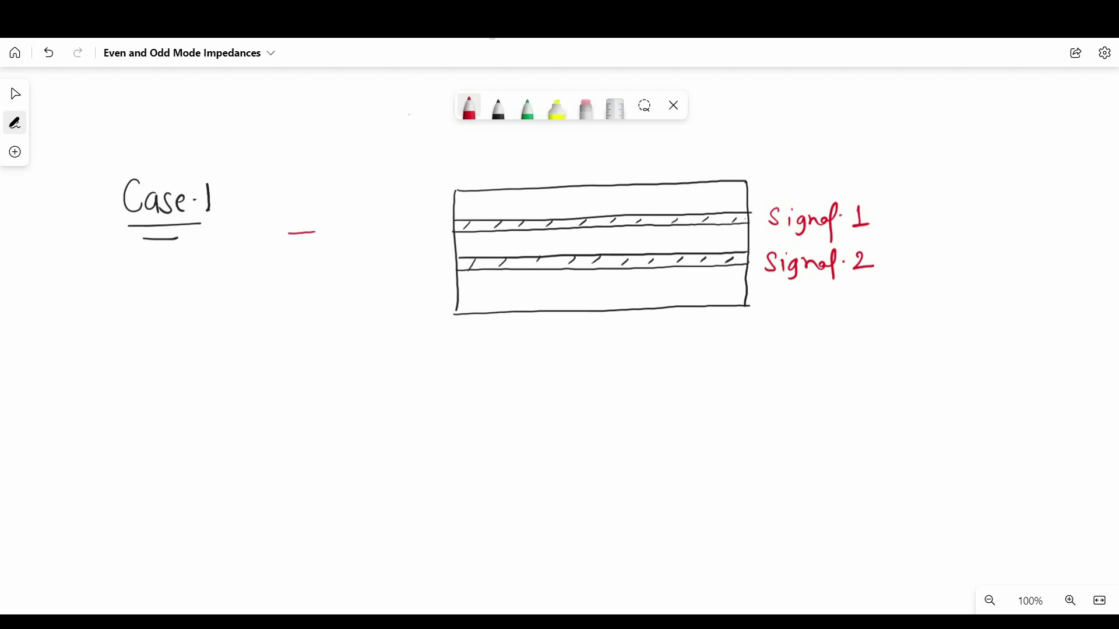
{"action": "mouse_move", "coordinate": [315, 232]}
{"action": "left_mouse_down"}
{"action": "mouse_move", "coordinate": [340, 199]}
{"action": "mouse_move", "coordinate": [416, 226]}
{"action": "left_mouse_up"}
{"action": "left_click_drag", "start_coordinate": [398, 218], "coordinate": [402, 235]}
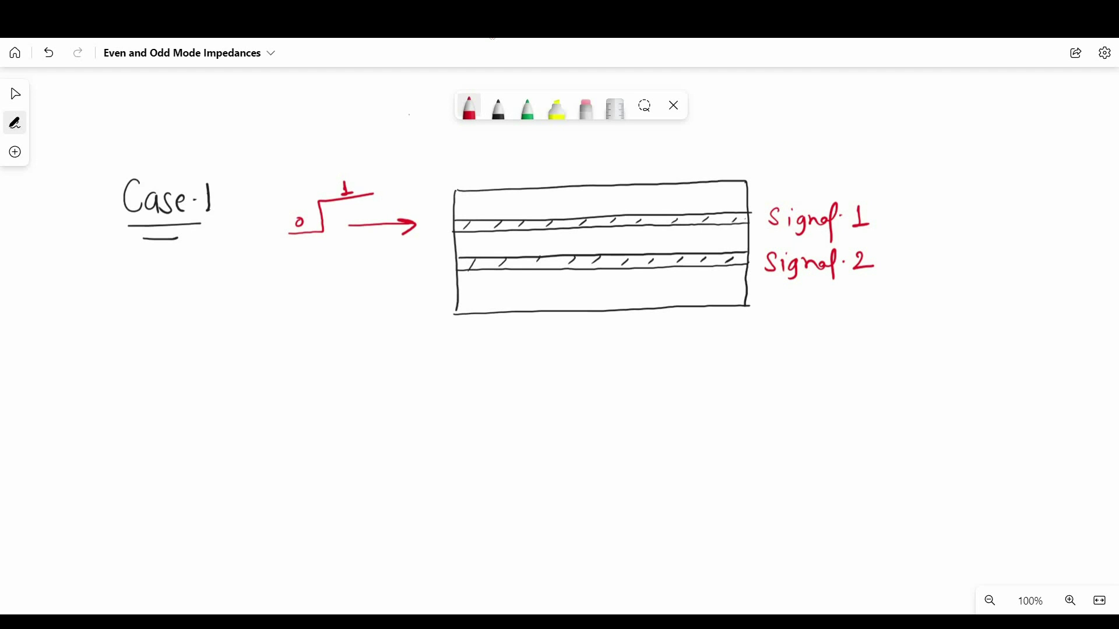
{"action": "left_click_drag", "start_coordinate": [295, 283], "coordinate": [413, 272]}
{"action": "left_click_drag", "start_coordinate": [259, 281], "coordinate": [259, 282]}
{"action": "left_click_drag", "start_coordinate": [267, 278], "coordinate": [281, 277]}
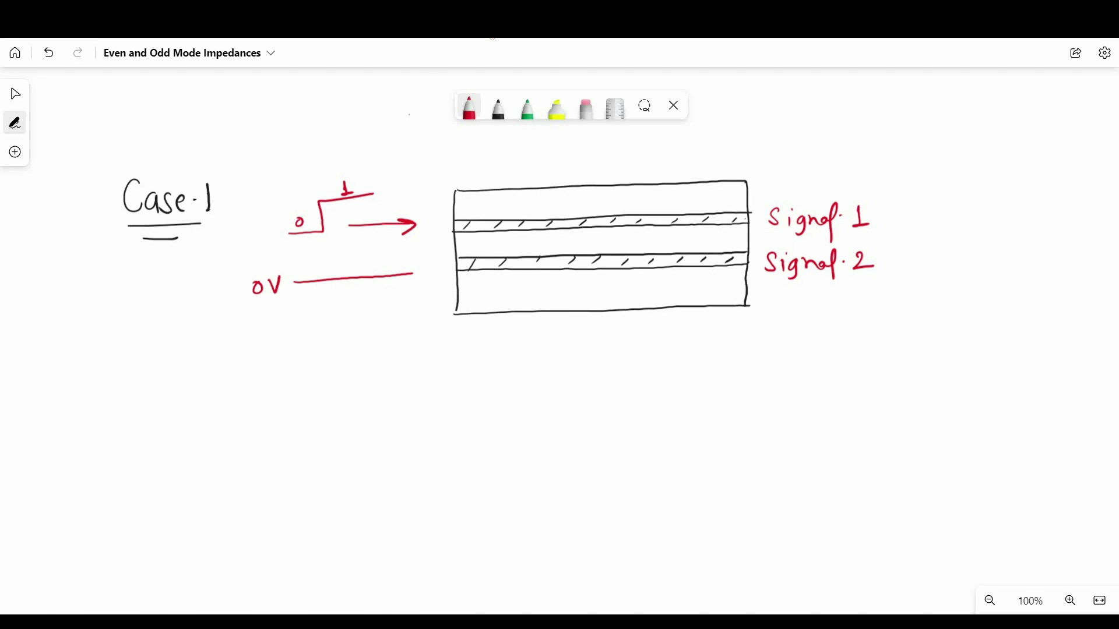
Label the ends Tx and Rx? with a curved arrow down to the waveform area
{"action": "left_click_drag", "start_coordinate": [426, 157], "coordinate": [429, 176]}
{"action": "left_click_drag", "start_coordinate": [433, 164], "coordinate": [446, 177]}
{"action": "left_click_drag", "start_coordinate": [742, 141], "coordinate": [757, 168]}
{"action": "left_click_drag", "start_coordinate": [749, 152], "coordinate": [787, 166]}
{"action": "left_click_drag", "start_coordinate": [787, 173], "coordinate": [711, 385]}
{"action": "left_click_drag", "start_coordinate": [729, 364], "coordinate": [733, 385]}
Draw a black waveform box below the block with a red dashed line labelled 0V
{"action": "left_click", "coordinate": [498, 107]}
{"action": "mouse_move", "coordinate": [391, 376]}
{"action": "left_mouse_down"}
{"action": "mouse_move", "coordinate": [386, 537]}
{"action": "mouse_move", "coordinate": [665, 521]}
{"action": "mouse_move", "coordinate": [669, 533]}
{"action": "left_mouse_up"}
{"action": "left_click_drag", "start_coordinate": [384, 539], "coordinate": [669, 534]}
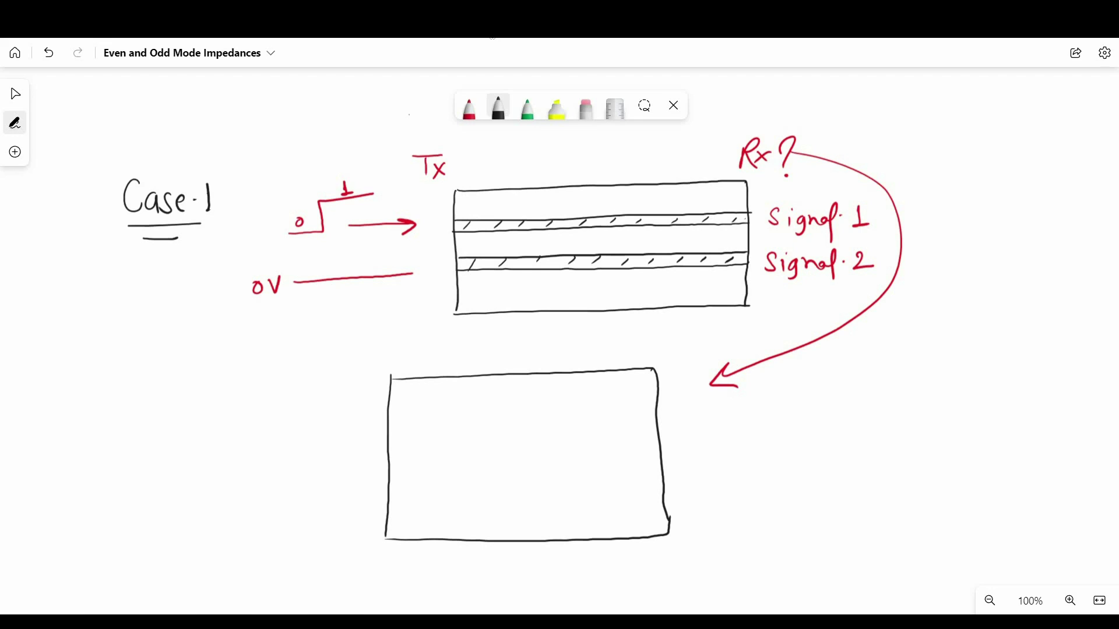
{"action": "left_click", "coordinate": [469, 108]}
{"action": "left_click_drag", "start_coordinate": [390, 464], "coordinate": [455, 462]}
{"action": "left_click_drag", "start_coordinate": [476, 461], "coordinate": [489, 460]}
{"action": "left_click_drag", "start_coordinate": [515, 460], "coordinate": [536, 459]}
{"action": "left_click_drag", "start_coordinate": [568, 458], "coordinate": [667, 454]}
{"action": "left_click_drag", "start_coordinate": [316, 466], "coordinate": [317, 467]}
{"action": "left_click_drag", "start_coordinate": [331, 465], "coordinate": [346, 465]}
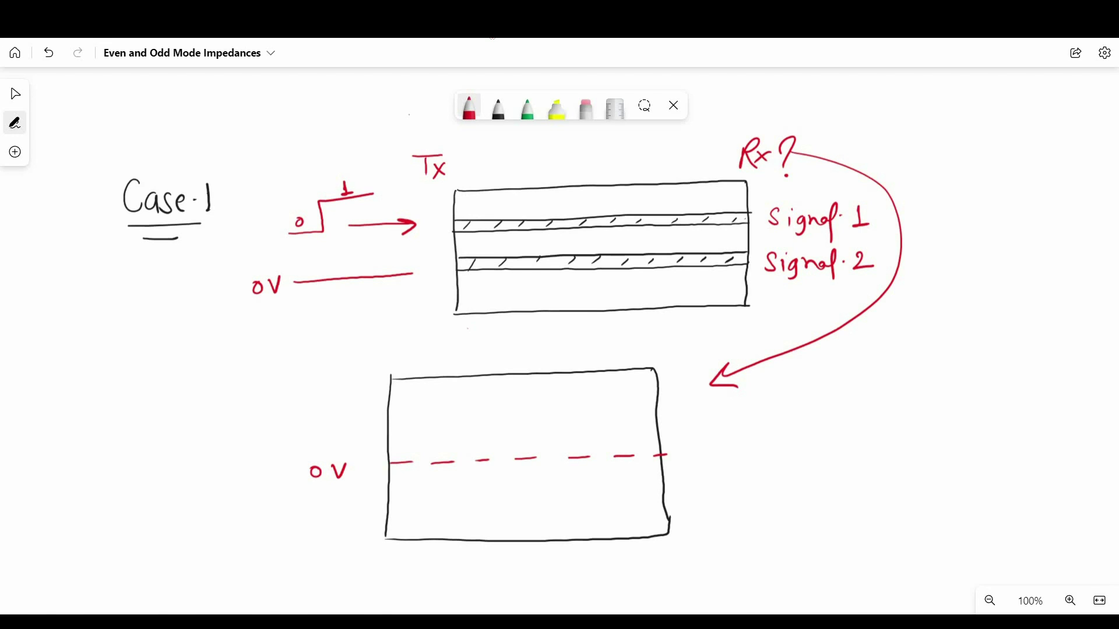
Write 'Tightly Coupled' and 'due to Crosstalk', circling the input end of the lines
{"action": "mouse_move", "coordinate": [551, 233]}
{"action": "left_mouse_down"}
{"action": "mouse_move", "coordinate": [635, 245]}
{"action": "mouse_move", "coordinate": [714, 237]}
{"action": "left_mouse_up"}
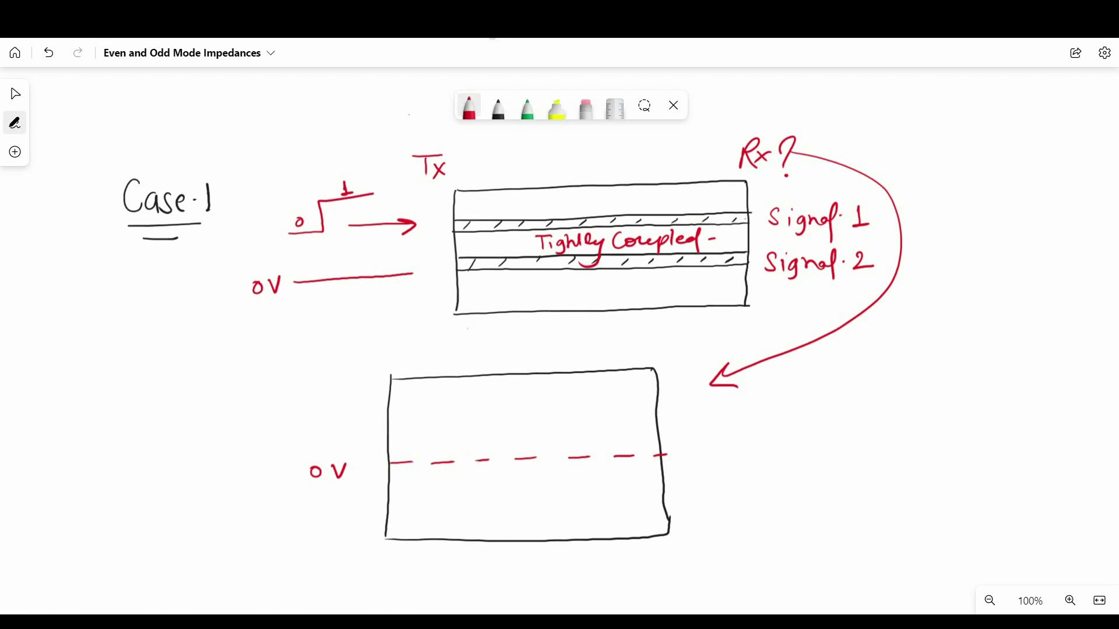
{"action": "mouse_move", "coordinate": [402, 563]}
{"action": "left_mouse_down"}
{"action": "mouse_move", "coordinate": [457, 589]}
{"action": "mouse_move", "coordinate": [504, 588]}
{"action": "left_mouse_up"}
{"action": "mouse_move", "coordinate": [531, 569]}
{"action": "left_mouse_down"}
{"action": "mouse_move", "coordinate": [616, 559]}
{"action": "mouse_move", "coordinate": [647, 597]}
{"action": "left_mouse_up"}
{"action": "left_click_drag", "start_coordinate": [648, 556], "coordinate": [673, 586]}
{"action": "left_click_drag", "start_coordinate": [457, 214], "coordinate": [454, 217]}
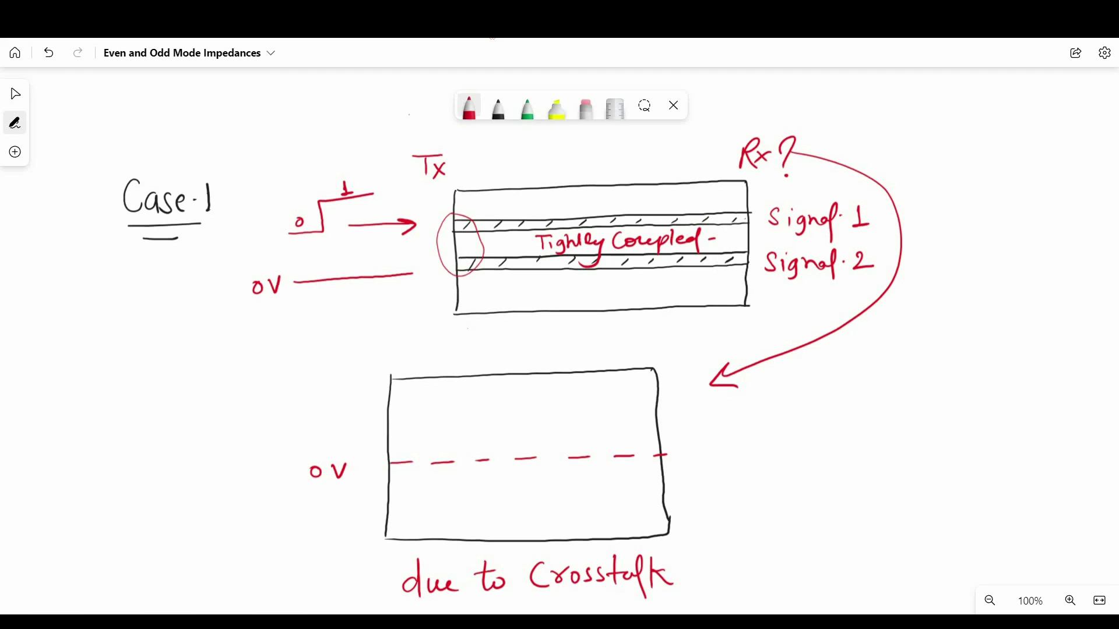
Add dashed time dividers labelled t1–t4 and draw the received waveforms at t1
{"action": "left_click_drag", "start_coordinate": [458, 398], "coordinate": [461, 414]}
{"action": "left_click_drag", "start_coordinate": [459, 450], "coordinate": [455, 539]}
{"action": "left_click_drag", "start_coordinate": [541, 376], "coordinate": [553, 468]}
{"action": "left_click_drag", "start_coordinate": [603, 376], "coordinate": [621, 522]}
{"action": "left_click_drag", "start_coordinate": [399, 349], "coordinate": [428, 364]}
{"action": "mouse_move", "coordinate": [470, 344]}
{"action": "left_mouse_down"}
{"action": "mouse_move", "coordinate": [483, 364]}
{"action": "mouse_move", "coordinate": [505, 364]}
{"action": "left_mouse_up"}
{"action": "left_click_drag", "start_coordinate": [550, 338], "coordinate": [577, 365]}
{"action": "left_click_drag", "start_coordinate": [616, 338], "coordinate": [645, 364]}
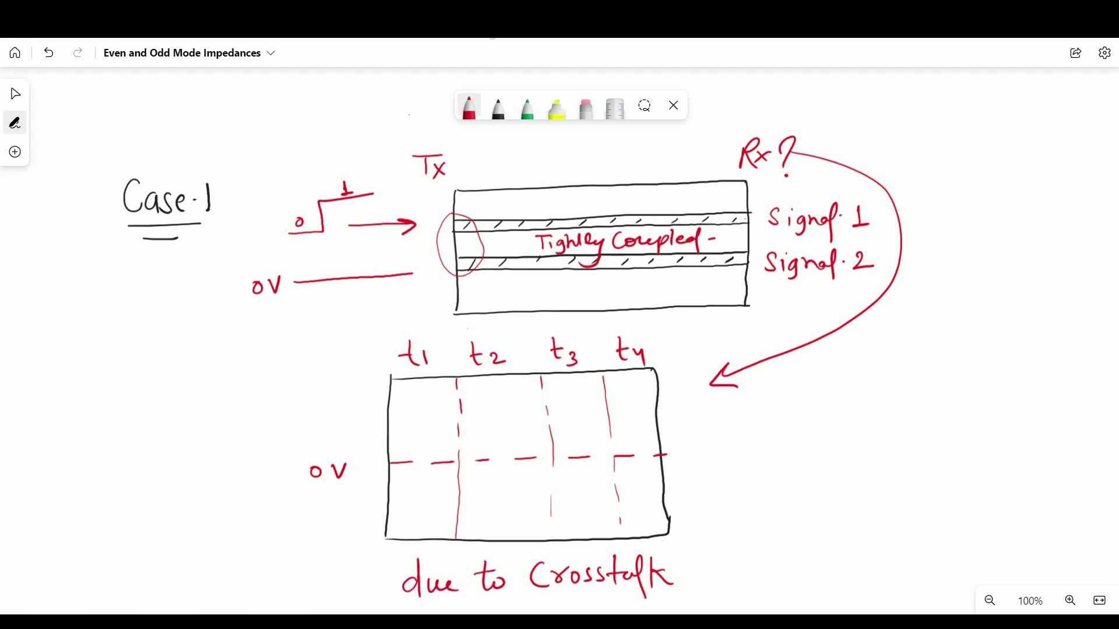
{"action": "mouse_move", "coordinate": [390, 464]}
{"action": "left_mouse_down"}
{"action": "mouse_move", "coordinate": [437, 376]}
{"action": "mouse_move", "coordinate": [457, 376]}
{"action": "left_mouse_up"}
{"action": "mouse_move", "coordinate": [390, 464]}
{"action": "left_mouse_down"}
{"action": "mouse_move", "coordinate": [428, 486]}
{"action": "mouse_move", "coordinate": [463, 463]}
{"action": "left_mouse_up"}
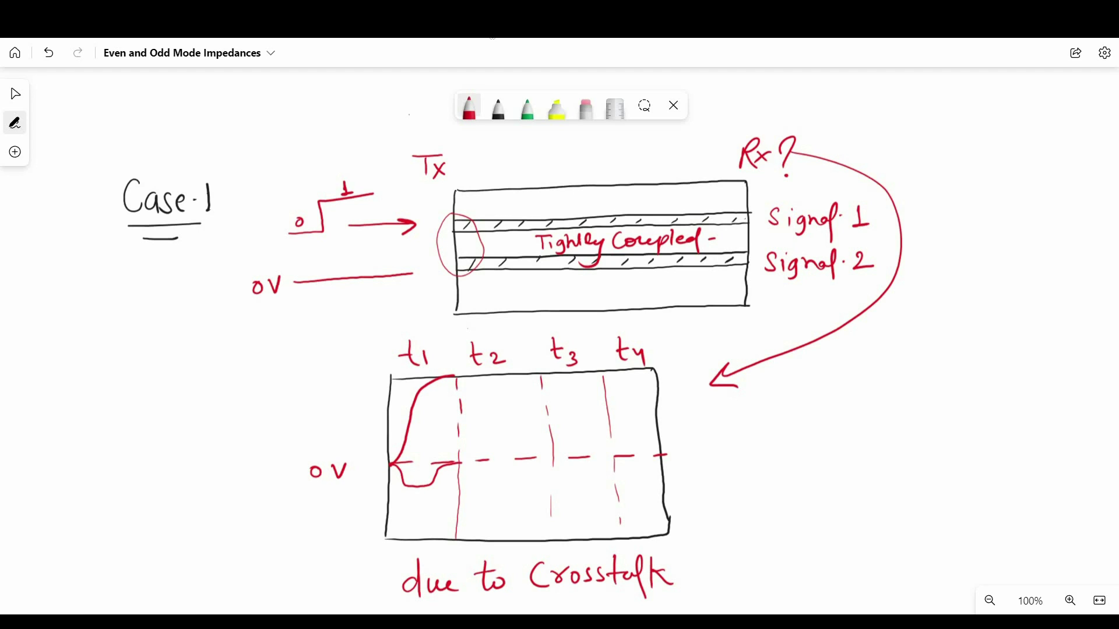
In green, label the traces Sig1 and Sig2 with an arrow to the crosstalk note
{"action": "left_click", "coordinate": [527, 107]}
{"action": "left_click_drag", "start_coordinate": [309, 402], "coordinate": [299, 420]}
{"action": "left_click_drag", "start_coordinate": [318, 409], "coordinate": [318, 420]}
{"action": "left_click_drag", "start_coordinate": [334, 409], "coordinate": [325, 430]}
{"action": "mouse_move", "coordinate": [341, 402]}
{"action": "left_mouse_down"}
{"action": "mouse_move", "coordinate": [345, 423]}
{"action": "mouse_move", "coordinate": [357, 422]}
{"action": "left_mouse_up"}
{"action": "left_click_drag", "start_coordinate": [310, 504], "coordinate": [298, 519]}
{"action": "left_click_drag", "start_coordinate": [317, 509], "coordinate": [362, 569]}
{"action": "left_click_drag", "start_coordinate": [350, 560], "coordinate": [349, 577]}
In red, draw the waveforms after t2, the crosstalk dip after t3, and rising Sig1 after t4
{"action": "left_click", "coordinate": [468, 108]}
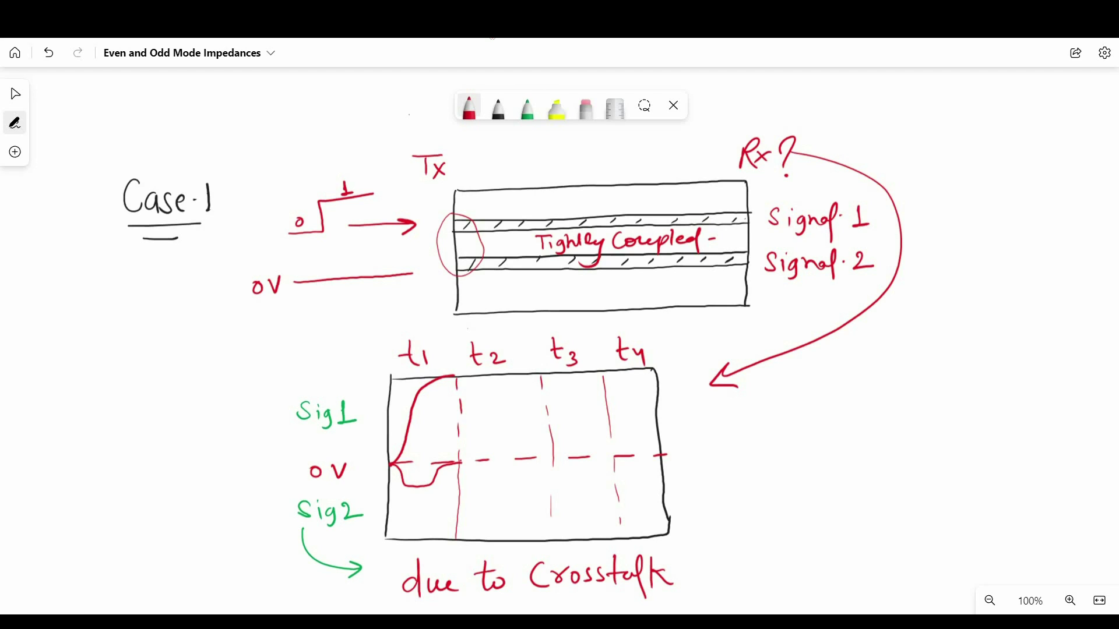
{"action": "mouse_move", "coordinate": [460, 460]}
{"action": "left_mouse_down"}
{"action": "mouse_move", "coordinate": [498, 496]}
{"action": "mouse_move", "coordinate": [554, 452]}
{"action": "mouse_move", "coordinate": [504, 397]}
{"action": "mouse_move", "coordinate": [542, 376]}
{"action": "left_mouse_up"}
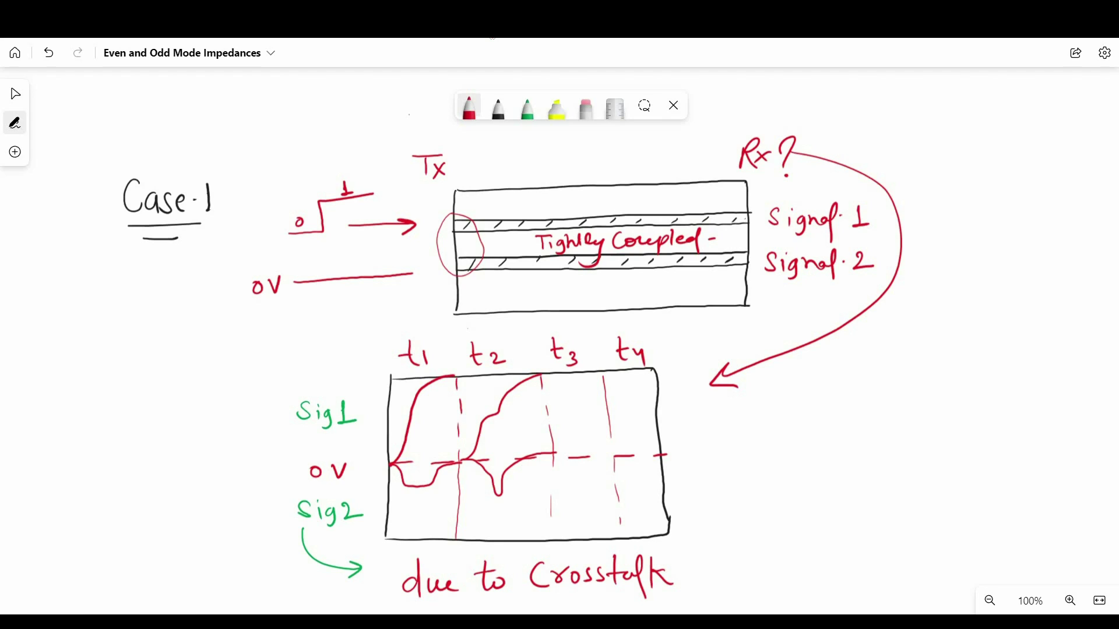
{"action": "mouse_move", "coordinate": [555, 456]}
{"action": "left_mouse_down"}
{"action": "mouse_move", "coordinate": [577, 498]}
{"action": "mouse_move", "coordinate": [609, 453]}
{"action": "mouse_move", "coordinate": [569, 420]}
{"action": "left_mouse_up"}
{"action": "mouse_move", "coordinate": [617, 460]}
{"action": "left_mouse_down"}
{"action": "mouse_move", "coordinate": [638, 527]}
{"action": "mouse_move", "coordinate": [661, 454]}
{"action": "mouse_move", "coordinate": [656, 388]}
{"action": "left_mouse_up"}
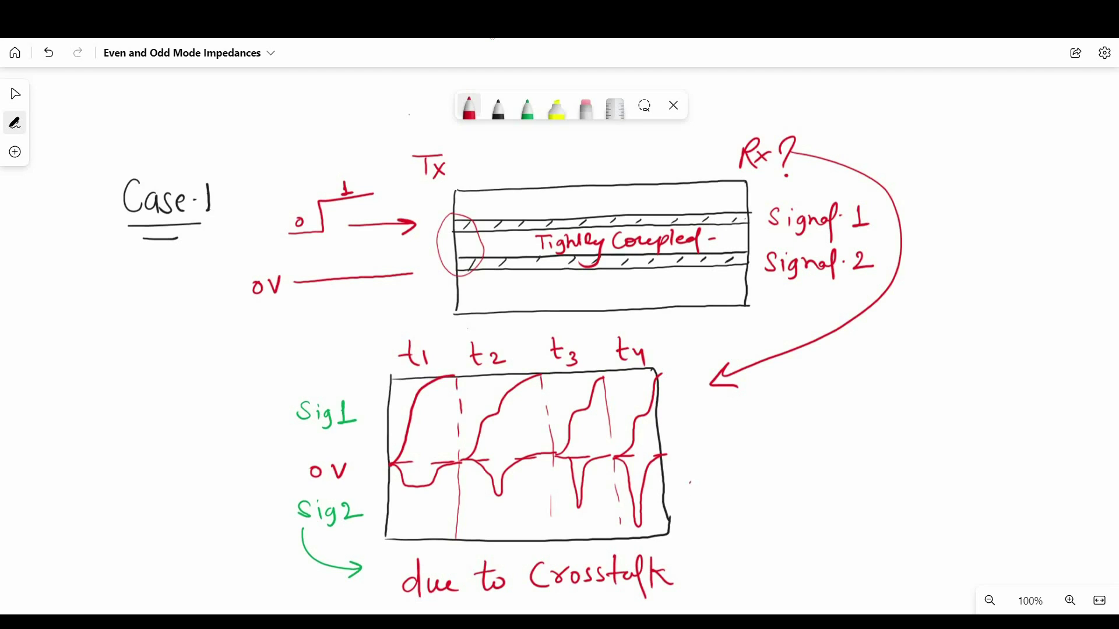
Write 'Far End Xtalk' beside the waveform box and 'NEXT' inside it
{"action": "mouse_move", "coordinate": [690, 481]}
{"action": "left_mouse_down"}
{"action": "mouse_move", "coordinate": [808, 501]}
{"action": "mouse_move", "coordinate": [817, 512]}
{"action": "left_mouse_up"}
{"action": "mouse_move", "coordinate": [836, 472]}
{"action": "left_mouse_down"}
{"action": "mouse_move", "coordinate": [883, 499]}
{"action": "mouse_move", "coordinate": [922, 500]}
{"action": "left_mouse_up"}
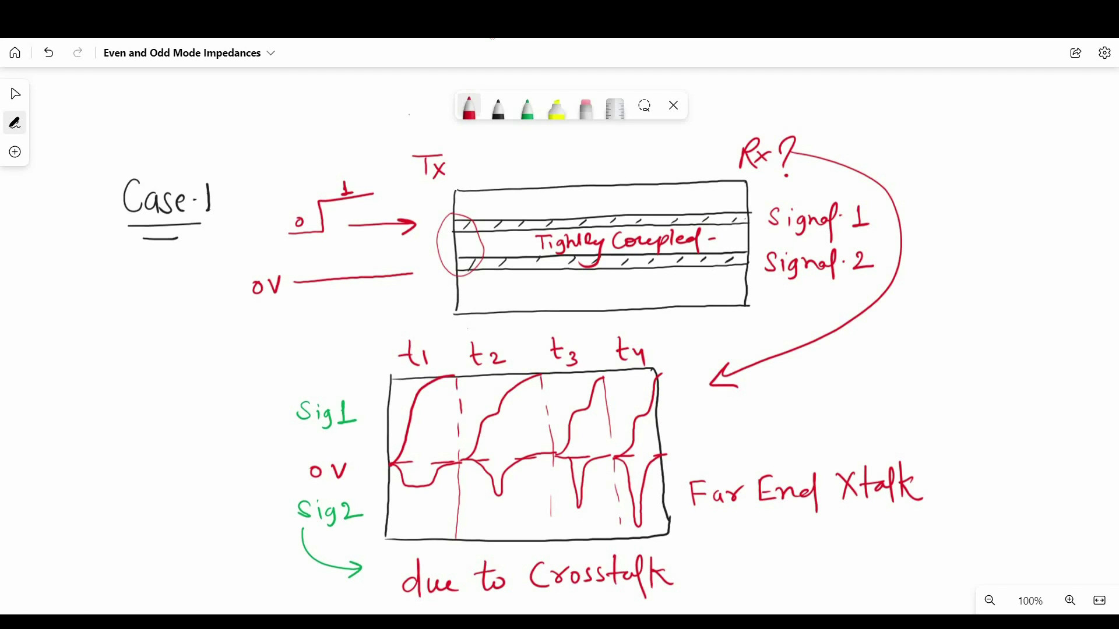
{"action": "left_click_drag", "start_coordinate": [396, 505], "coordinate": [410, 502]}
{"action": "left_click_drag", "start_coordinate": [423, 505], "coordinate": [424, 520]}
{"action": "left_click_drag", "start_coordinate": [427, 505], "coordinate": [443, 523]}
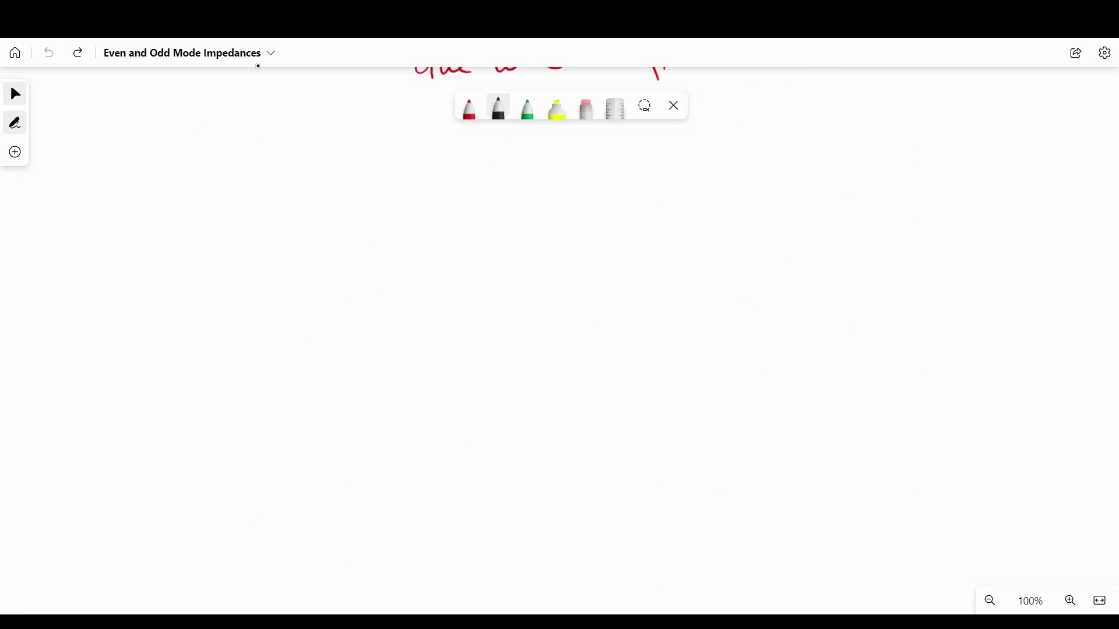
Write and underline the Case-2 title
{"action": "mouse_move", "coordinate": [120, 178]}
{"action": "left_mouse_down"}
{"action": "mouse_move", "coordinate": [120, 207]}
{"action": "mouse_move", "coordinate": [136, 207]}
{"action": "left_mouse_up"}
{"action": "left_click_drag", "start_coordinate": [149, 190], "coordinate": [140, 208]}
{"action": "left_click_drag", "start_coordinate": [154, 198], "coordinate": [166, 205]}
{"action": "left_click_drag", "start_coordinate": [170, 198], "coordinate": [176, 197]}
{"action": "left_click_drag", "start_coordinate": [183, 185], "coordinate": [201, 203]}
{"action": "left_click_drag", "start_coordinate": [122, 222], "coordinate": [200, 218]}
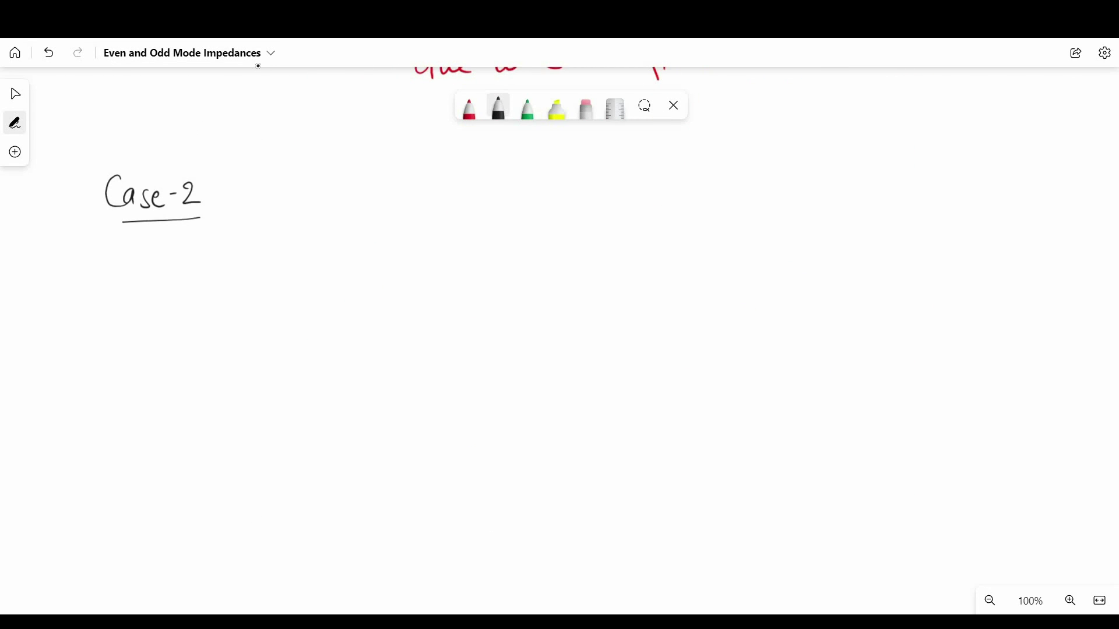
In red, write 'Apply Same Signal on Both Lines' beside the Case-2 title
{"action": "left_click", "coordinate": [469, 107]}
{"action": "mouse_move", "coordinate": [331, 205]}
{"action": "left_mouse_down"}
{"action": "mouse_move", "coordinate": [350, 192]}
{"action": "mouse_move", "coordinate": [404, 228]}
{"action": "left_mouse_up"}
{"action": "left_click_drag", "start_coordinate": [452, 178], "coordinate": [502, 198]}
{"action": "mouse_move", "coordinate": [537, 178]}
{"action": "left_mouse_down"}
{"action": "mouse_move", "coordinate": [527, 196]}
{"action": "mouse_move", "coordinate": [581, 218]}
{"action": "left_mouse_up"}
{"action": "mouse_move", "coordinate": [606, 185]}
{"action": "left_mouse_down"}
{"action": "mouse_move", "coordinate": [603, 195]}
{"action": "mouse_move", "coordinate": [623, 200]}
{"action": "left_mouse_up"}
{"action": "left_click_drag", "start_coordinate": [659, 178], "coordinate": [659, 206]}
{"action": "left_click_drag", "start_coordinate": [659, 178], "coordinate": [662, 205]}
{"action": "mouse_move", "coordinate": [676, 192]}
{"action": "left_mouse_down"}
{"action": "mouse_move", "coordinate": [711, 208]}
{"action": "mouse_move", "coordinate": [758, 203]}
{"action": "left_mouse_up"}
{"action": "left_click_drag", "start_coordinate": [760, 189], "coordinate": [763, 201]}
{"action": "left_click_drag", "start_coordinate": [768, 188], "coordinate": [803, 197]}
In black, draw the Case-2 coupled-line block with both hatched lines
{"action": "left_click", "coordinate": [498, 108]}
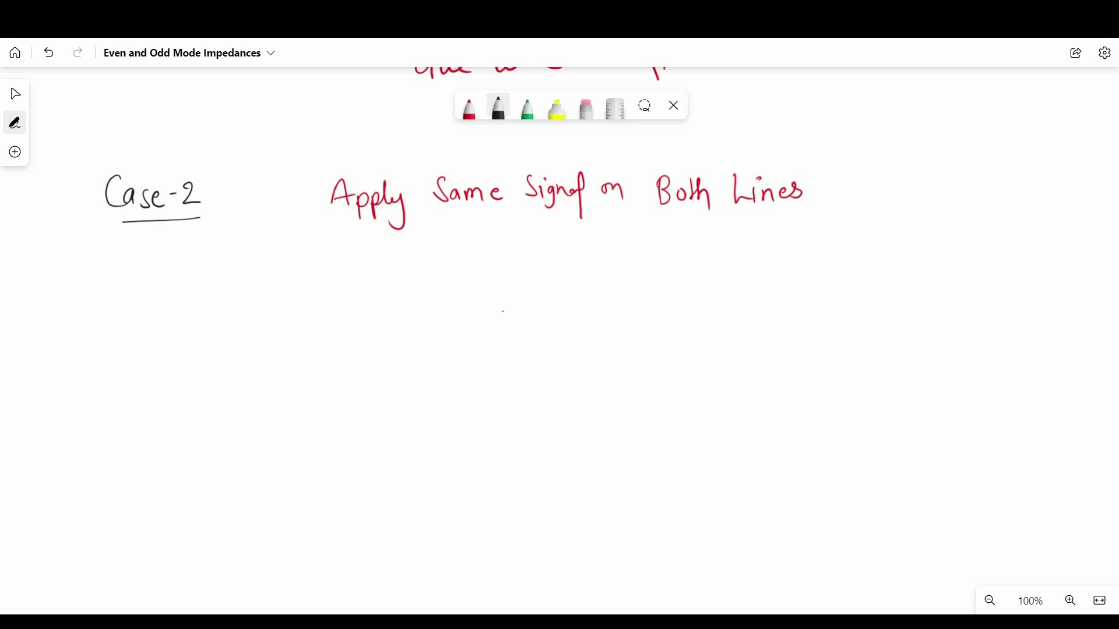
{"action": "left_click_drag", "start_coordinate": [476, 258], "coordinate": [488, 392]}
{"action": "mouse_move", "coordinate": [480, 260]}
{"action": "left_mouse_down"}
{"action": "mouse_move", "coordinate": [704, 248]}
{"action": "mouse_move", "coordinate": [707, 385]}
{"action": "left_mouse_up"}
{"action": "left_click_drag", "start_coordinate": [490, 393], "coordinate": [706, 386]}
{"action": "left_click_drag", "start_coordinate": [481, 294], "coordinate": [705, 284]}
{"action": "left_click_drag", "start_coordinate": [482, 303], "coordinate": [704, 288]}
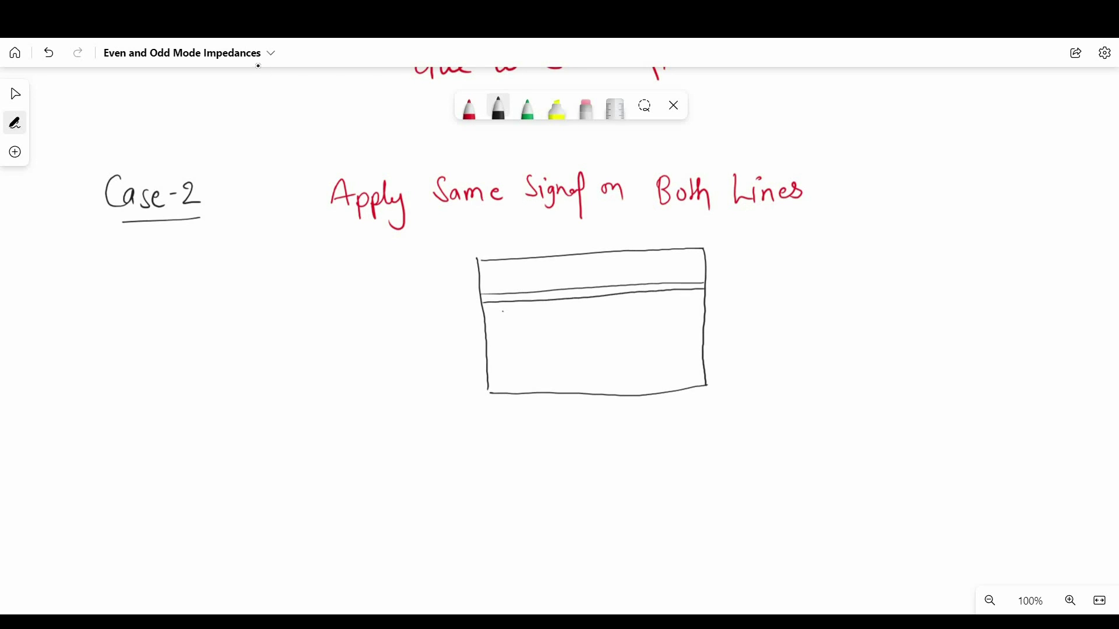
{"action": "left_click_drag", "start_coordinate": [485, 338], "coordinate": [698, 333]}
{"action": "left_click_drag", "start_coordinate": [488, 333], "coordinate": [706, 322]}
{"action": "left_click_drag", "start_coordinate": [493, 300], "coordinate": [499, 294]}
{"action": "left_click_drag", "start_coordinate": [505, 338], "coordinate": [509, 332]}
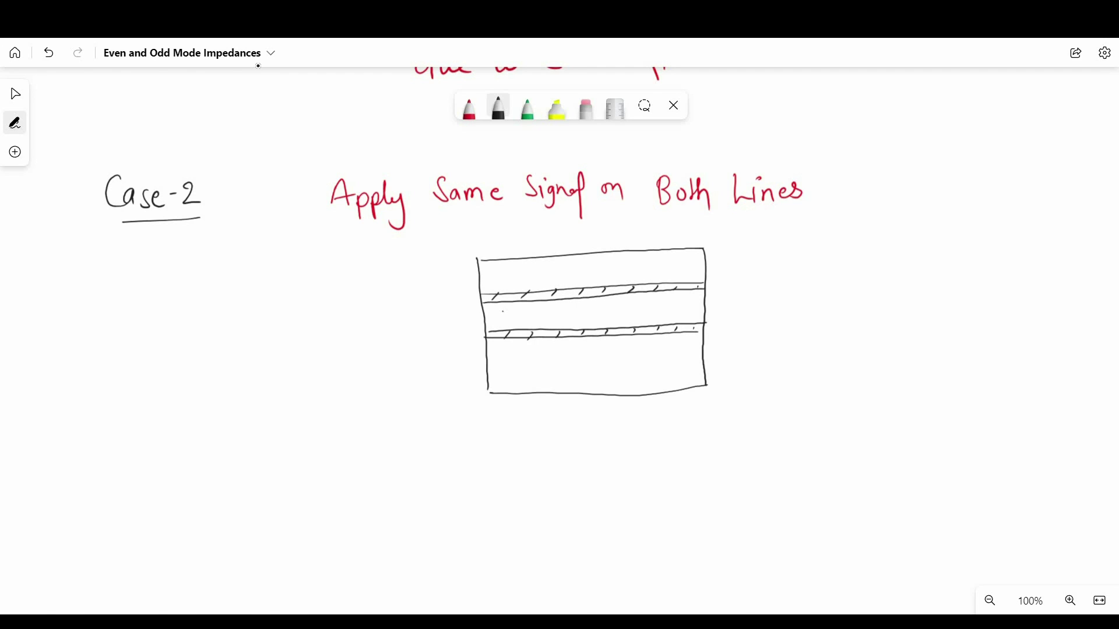
Label Signal 1 and Signal 2, draw their 0-to-1 input steps, and write V1 = V2 inside the block
{"action": "left_click_drag", "start_coordinate": [748, 280], "coordinate": [798, 313]}
{"action": "left_click_drag", "start_coordinate": [805, 271], "coordinate": [818, 294]}
{"action": "left_click_drag", "start_coordinate": [734, 321], "coordinate": [800, 368]}
{"action": "left_click_drag", "start_coordinate": [806, 326], "coordinate": [832, 347]}
{"action": "mouse_move", "coordinate": [341, 303]}
{"action": "left_mouse_down"}
{"action": "mouse_move", "coordinate": [367, 302]}
{"action": "mouse_move", "coordinate": [415, 265]}
{"action": "left_mouse_up"}
{"action": "left_click_drag", "start_coordinate": [379, 252], "coordinate": [392, 265]}
{"action": "left_click_drag", "start_coordinate": [346, 360], "coordinate": [431, 329]}
{"action": "left_click_drag", "start_coordinate": [397, 308], "coordinate": [410, 323]}
{"action": "left_click_drag", "start_coordinate": [358, 347], "coordinate": [358, 352]}
{"action": "left_click_drag", "start_coordinate": [546, 263], "coordinate": [559, 264]}
{"action": "mouse_move", "coordinate": [565, 266]}
{"action": "left_mouse_down"}
{"action": "mouse_move", "coordinate": [571, 280]}
{"action": "mouse_move", "coordinate": [602, 274]}
{"action": "left_mouse_up"}
{"action": "left_click_drag", "start_coordinate": [605, 259], "coordinate": [644, 270]}
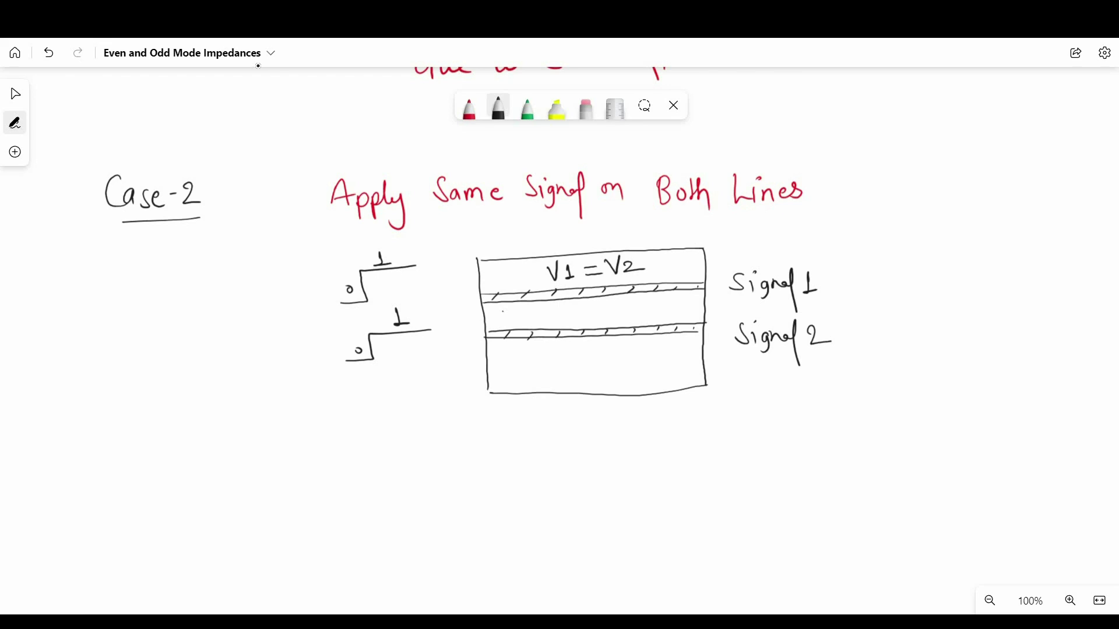
Write an underlined 'Probe' heading and draw the plot box with 0 and 1 levels, the black rising step, and the Sig1 label
{"action": "mouse_move", "coordinate": [219, 429]}
{"action": "left_mouse_down"}
{"action": "mouse_move", "coordinate": [243, 462]}
{"action": "mouse_move", "coordinate": [303, 452]}
{"action": "left_mouse_up"}
{"action": "left_click_drag", "start_coordinate": [230, 479], "coordinate": [300, 472]}
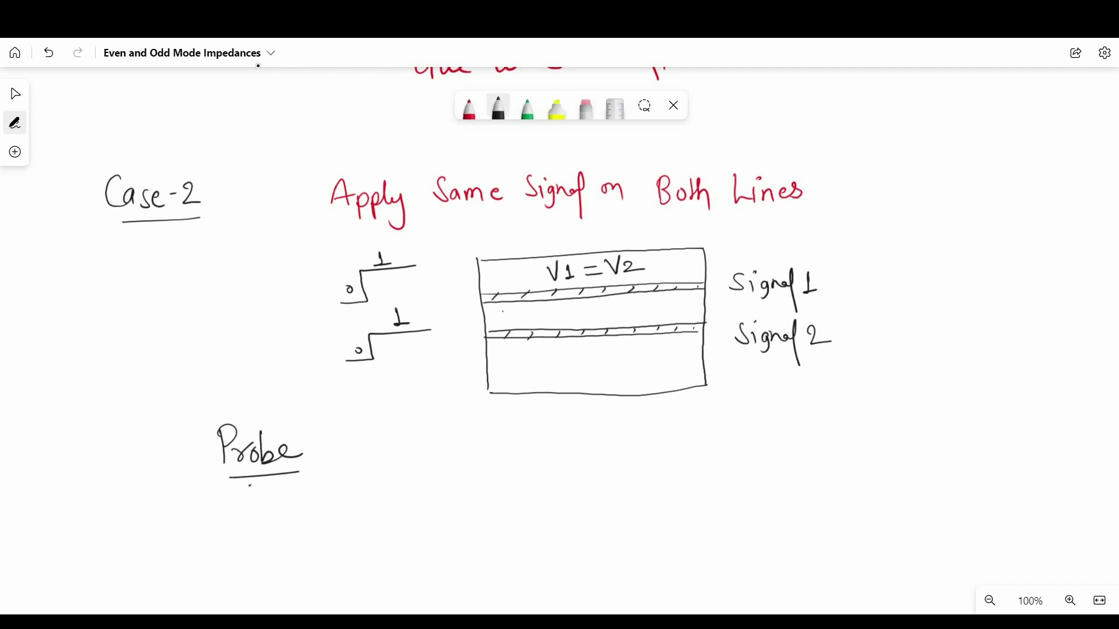
{"action": "left_click_drag", "start_coordinate": [484, 429], "coordinate": [495, 577]}
{"action": "mouse_move", "coordinate": [488, 432]}
{"action": "left_mouse_down"}
{"action": "mouse_move", "coordinate": [649, 424]}
{"action": "mouse_move", "coordinate": [716, 575]}
{"action": "left_mouse_up"}
{"action": "left_click_drag", "start_coordinate": [498, 583], "coordinate": [727, 583]}
{"action": "left_click_drag", "start_coordinate": [493, 536], "coordinate": [504, 535]}
{"action": "left_click_drag", "start_coordinate": [514, 535], "coordinate": [531, 534]}
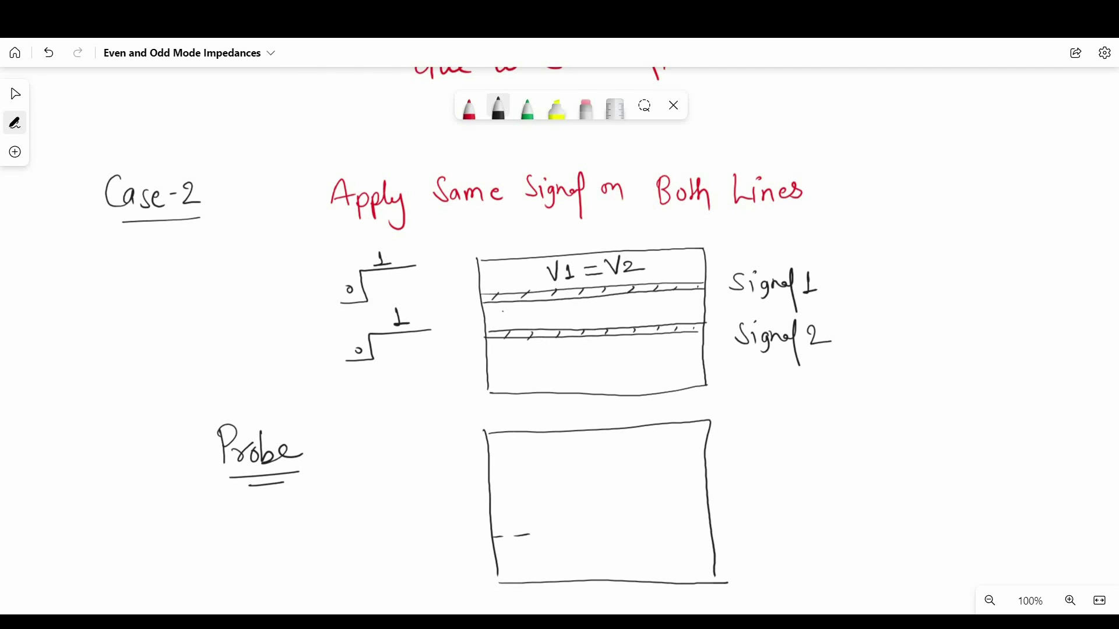
{"action": "left_click_drag", "start_coordinate": [492, 468], "coordinate": [505, 468]}
{"action": "left_click_drag", "start_coordinate": [448, 463], "coordinate": [464, 487]}
{"action": "mouse_move", "coordinate": [495, 536]}
{"action": "left_mouse_down"}
{"action": "mouse_move", "coordinate": [582, 467]}
{"action": "mouse_move", "coordinate": [631, 462]}
{"action": "left_mouse_up"}
{"action": "mouse_move", "coordinate": [387, 510]}
{"action": "left_mouse_down"}
{"action": "mouse_move", "coordinate": [373, 526]}
{"action": "mouse_move", "coordinate": [406, 533]}
{"action": "left_mouse_up"}
In red, label Sig2 and trace its identical step curve in the plot
{"action": "left_click", "coordinate": [469, 108]}
{"action": "mouse_move", "coordinate": [412, 513]}
{"action": "left_mouse_down"}
{"action": "mouse_move", "coordinate": [423, 526]}
{"action": "mouse_move", "coordinate": [375, 567]}
{"action": "mouse_move", "coordinate": [394, 567]}
{"action": "left_mouse_up"}
{"action": "left_click_drag", "start_coordinate": [408, 554], "coordinate": [402, 577]}
{"action": "left_click_drag", "start_coordinate": [411, 556], "coordinate": [427, 564]}
{"action": "mouse_move", "coordinate": [495, 537]}
{"action": "left_mouse_down"}
{"action": "mouse_move", "coordinate": [523, 534]}
{"action": "mouse_move", "coordinate": [633, 462]}
{"action": "left_mouse_up"}
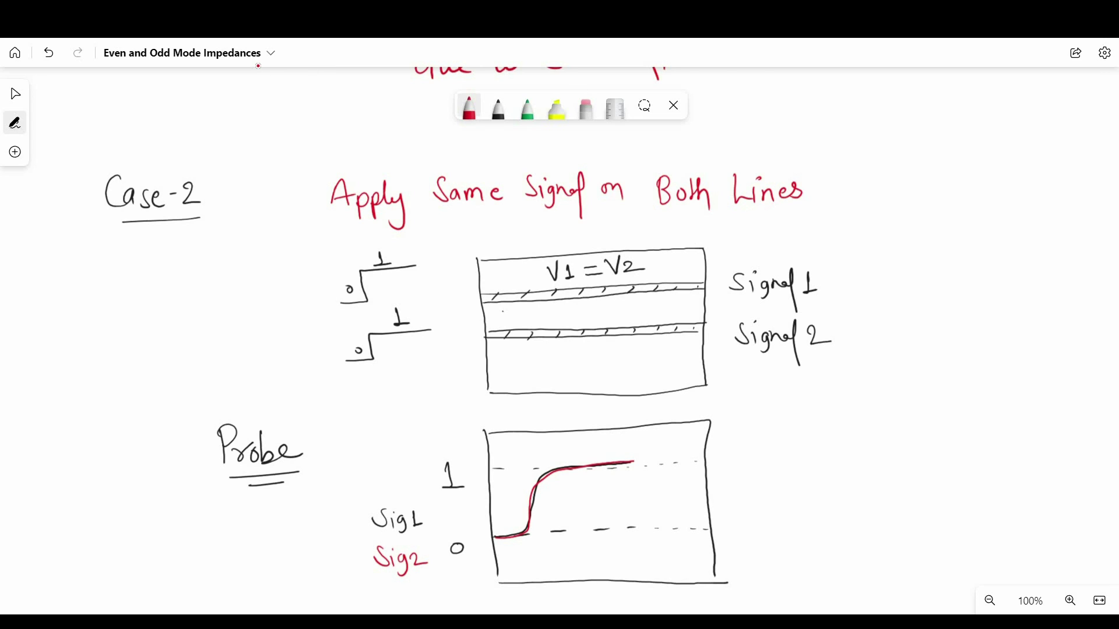
In green, add the time axis, the delayed R0 step, and the note 'Signal Received Exact Same as I/P'
{"action": "left_click", "coordinate": [527, 108]}
{"action": "left_click_drag", "start_coordinate": [559, 493], "coordinate": [557, 517]}
{"action": "left_click_drag", "start_coordinate": [552, 503], "coordinate": [604, 506]}
{"action": "mouse_move", "coordinate": [564, 524]}
{"action": "left_mouse_down"}
{"action": "mouse_move", "coordinate": [704, 460]}
{"action": "mouse_move", "coordinate": [769, 493]}
{"action": "mouse_move", "coordinate": [780, 525]}
{"action": "left_mouse_up"}
{"action": "mouse_move", "coordinate": [795, 493]}
{"action": "left_mouse_down"}
{"action": "mouse_move", "coordinate": [853, 481]}
{"action": "mouse_move", "coordinate": [899, 454]}
{"action": "left_mouse_up"}
{"action": "left_click_drag", "start_coordinate": [797, 497], "coordinate": [870, 493]}
{"action": "left_click_drag", "start_coordinate": [802, 514], "coordinate": [863, 507]}
{"action": "left_click_drag", "start_coordinate": [664, 487], "coordinate": [694, 495]}
{"action": "mouse_move", "coordinate": [670, 522]}
{"action": "left_mouse_down"}
{"action": "mouse_move", "coordinate": [696, 514]}
{"action": "mouse_move", "coordinate": [815, 549]}
{"action": "mouse_move", "coordinate": [861, 545]}
{"action": "left_mouse_up"}
{"action": "left_click_drag", "start_coordinate": [865, 531], "coordinate": [961, 550]}
{"action": "left_click_drag", "start_coordinate": [984, 508], "coordinate": [976, 551]}
{"action": "left_click_drag", "start_coordinate": [988, 547], "coordinate": [1005, 521]}
Write a boxed VRx = V1 = V2 at top right with a double-underlined 'Special Case' beneath it
{"action": "left_click_drag", "start_coordinate": [861, 127], "coordinate": [866, 227]}
{"action": "left_click_drag", "start_coordinate": [868, 149], "coordinate": [892, 150]}
{"action": "left_click_drag", "start_coordinate": [920, 159], "coordinate": [959, 185]}
{"action": "left_click_drag", "start_coordinate": [974, 157], "coordinate": [1038, 173]}
{"action": "left_click_drag", "start_coordinate": [890, 242], "coordinate": [909, 280]}
{"action": "left_click_drag", "start_coordinate": [932, 251], "coordinate": [970, 306]}
{"action": "mouse_move", "coordinate": [985, 251]}
{"action": "left_mouse_down"}
{"action": "mouse_move", "coordinate": [1028, 267]}
{"action": "mouse_move", "coordinate": [1054, 256]}
{"action": "left_mouse_up"}
{"action": "left_click_drag", "start_coordinate": [974, 293], "coordinate": [1014, 290]}
{"action": "left_click_drag", "start_coordinate": [954, 300], "coordinate": [1006, 299]}
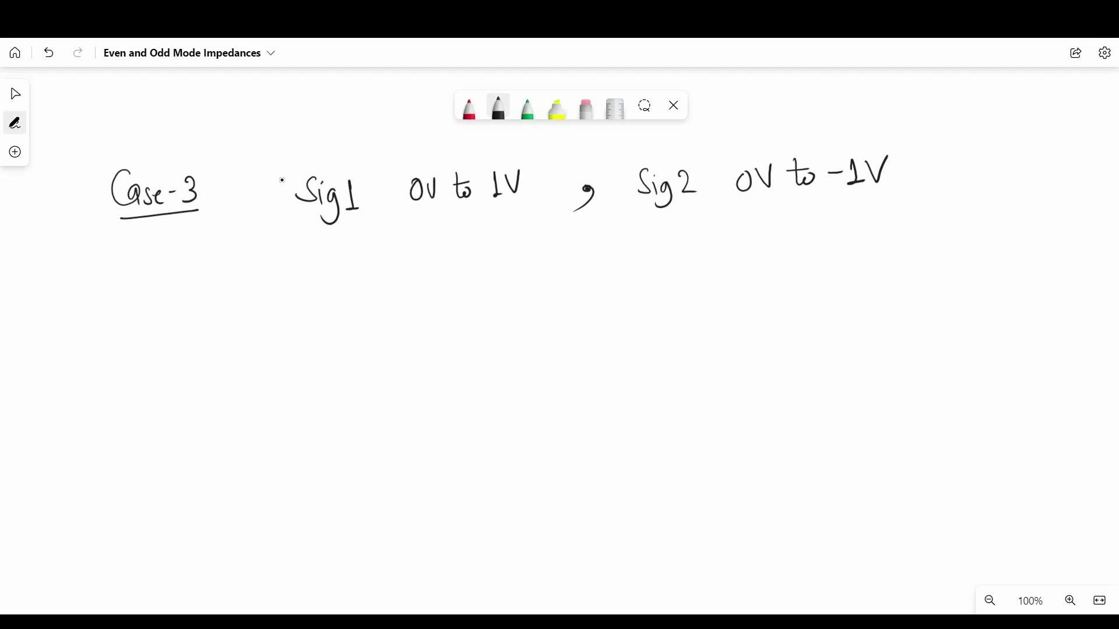
Draw the Case-3 coupled-line box with two hatched red conductor strips
{"action": "left_click_drag", "start_coordinate": [469, 246], "coordinate": [475, 355]}
{"action": "mouse_move", "coordinate": [473, 244]}
{"action": "left_mouse_down"}
{"action": "mouse_move", "coordinate": [694, 332]}
{"action": "mouse_move", "coordinate": [475, 354]}
{"action": "left_mouse_up"}
{"action": "left_click", "coordinate": [469, 108]}
{"action": "left_click_drag", "start_coordinate": [471, 270], "coordinate": [695, 260]}
{"action": "left_click_drag", "start_coordinate": [475, 307], "coordinate": [694, 299]}
{"action": "left_click_drag", "start_coordinate": [477, 276], "coordinate": [482, 270]}
{"action": "left_click_drag", "start_coordinate": [680, 262], "coordinate": [685, 257]}
{"action": "left_click_drag", "start_coordinate": [483, 317], "coordinate": [488, 312]}
{"action": "left_click_drag", "start_coordinate": [685, 300], "coordinate": [692, 297]}
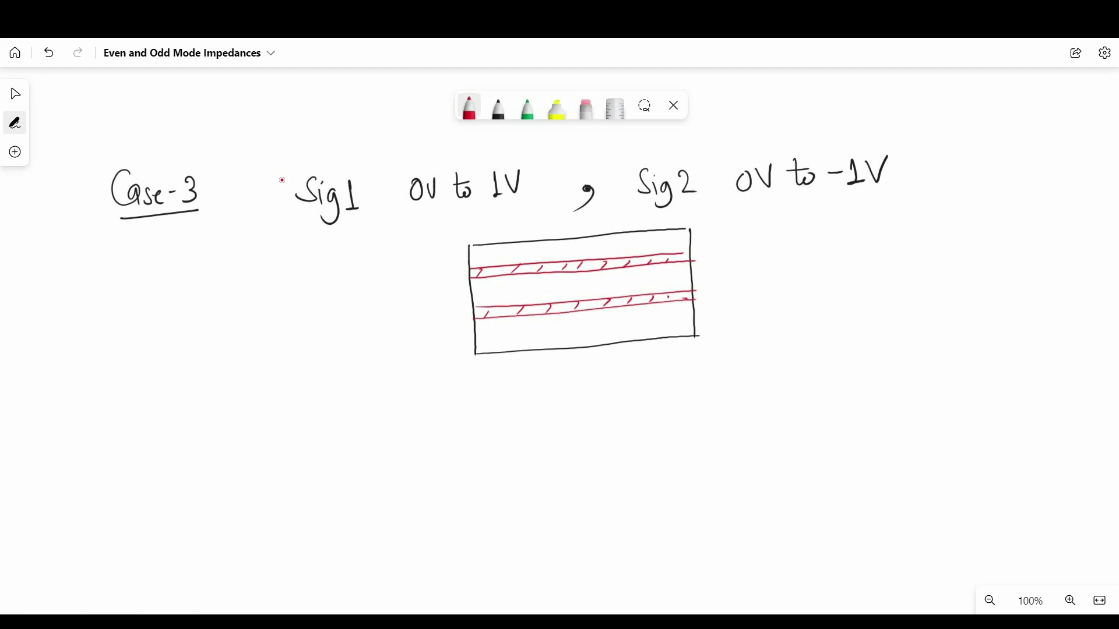
Label Signal1 and Signal2, and draw their 0-to-1 and 0-to-−1 input steps with arrows
{"action": "mouse_move", "coordinate": [384, 264]}
{"action": "left_mouse_down"}
{"action": "mouse_move", "coordinate": [370, 284]}
{"action": "mouse_move", "coordinate": [408, 294]}
{"action": "left_mouse_up"}
{"action": "left_click_drag", "start_coordinate": [409, 279], "coordinate": [435, 297]}
{"action": "left_click_drag", "start_coordinate": [441, 267], "coordinate": [452, 285]}
{"action": "left_click_drag", "start_coordinate": [394, 317], "coordinate": [377, 334]}
{"action": "left_click_drag", "start_coordinate": [397, 323], "coordinate": [401, 336]}
{"action": "left_click_drag", "start_coordinate": [413, 322], "coordinate": [434, 335]}
{"action": "left_click_drag", "start_coordinate": [442, 314], "coordinate": [444, 351]}
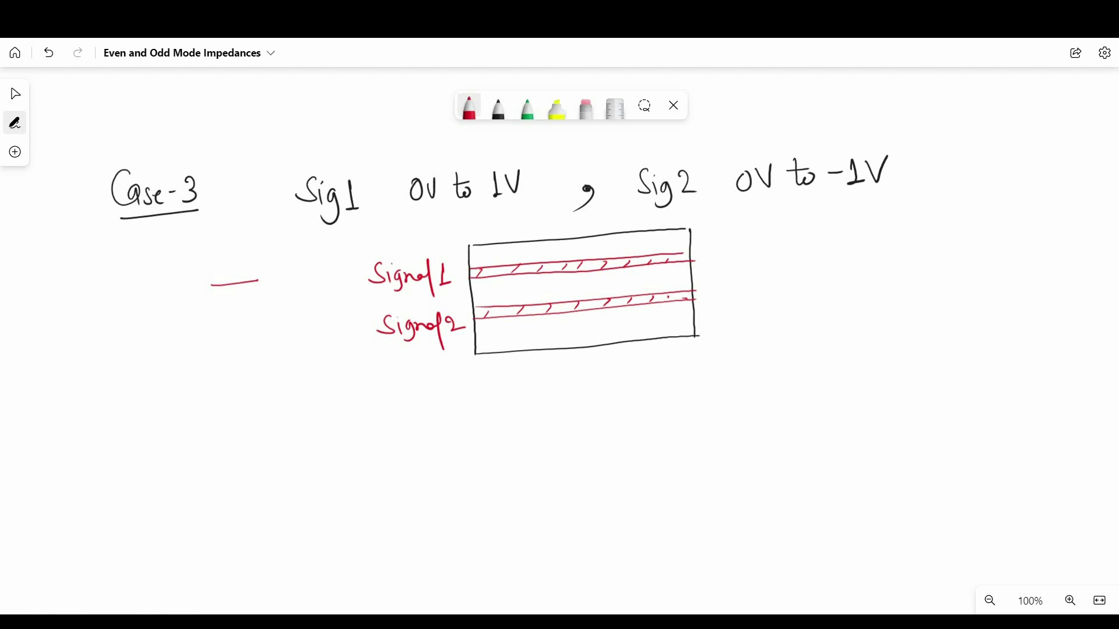
{"action": "mouse_move", "coordinate": [257, 281]}
{"action": "left_mouse_down"}
{"action": "mouse_move", "coordinate": [325, 242]}
{"action": "mouse_move", "coordinate": [332, 267]}
{"action": "left_mouse_up"}
{"action": "mouse_move", "coordinate": [217, 319]}
{"action": "left_mouse_down"}
{"action": "mouse_move", "coordinate": [274, 312]}
{"action": "mouse_move", "coordinate": [350, 341]}
{"action": "left_mouse_up"}
{"action": "left_click_drag", "start_coordinate": [283, 365], "coordinate": [320, 368]}
{"action": "left_click_drag", "start_coordinate": [303, 328], "coordinate": [357, 321]}
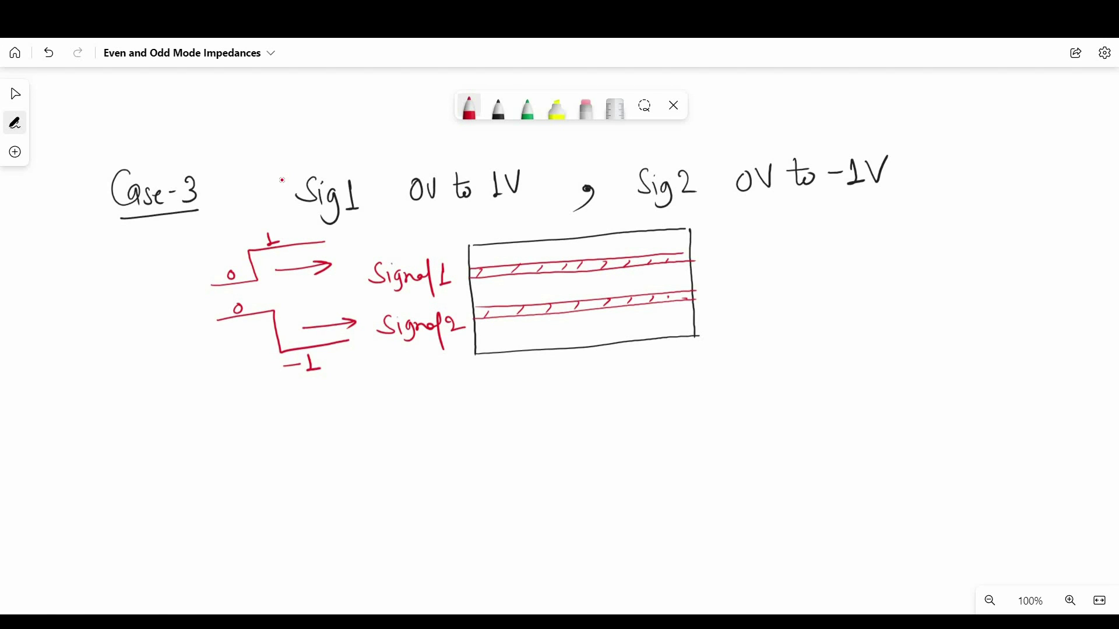
Write an underlined 'Probe at I/p + O/P' heading, then draw the black plot box with dashed level lines
{"action": "mouse_move", "coordinate": [200, 412]}
{"action": "left_mouse_down"}
{"action": "mouse_move", "coordinate": [241, 434]}
{"action": "mouse_move", "coordinate": [308, 442]}
{"action": "mouse_move", "coordinate": [362, 433]}
{"action": "mouse_move", "coordinate": [396, 448]}
{"action": "mouse_move", "coordinate": [414, 417]}
{"action": "left_mouse_up"}
{"action": "left_click_drag", "start_coordinate": [430, 404], "coordinate": [431, 450]}
{"action": "left_click_drag", "start_coordinate": [434, 415], "coordinate": [436, 434]}
{"action": "left_click_drag", "start_coordinate": [232, 474], "coordinate": [439, 460]}
{"action": "left_click", "coordinate": [498, 108]}
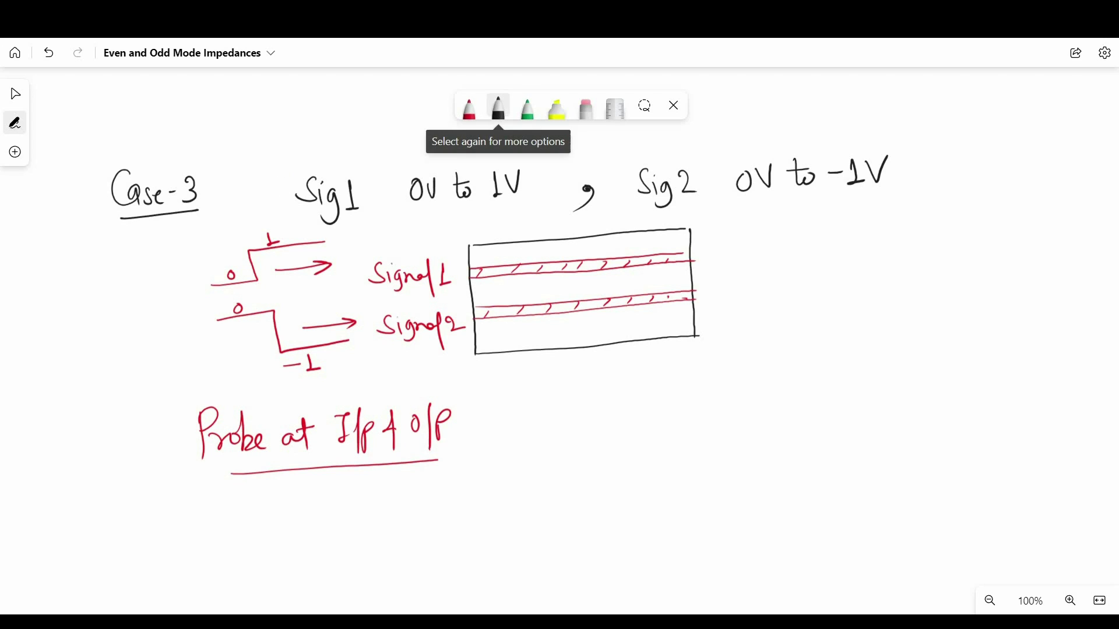
{"action": "mouse_move", "coordinate": [481, 418]}
{"action": "left_mouse_down"}
{"action": "mouse_move", "coordinate": [483, 558]}
{"action": "mouse_move", "coordinate": [687, 401]}
{"action": "mouse_move", "coordinate": [697, 559]}
{"action": "left_mouse_up"}
{"action": "left_click_drag", "start_coordinate": [482, 564], "coordinate": [699, 558]}
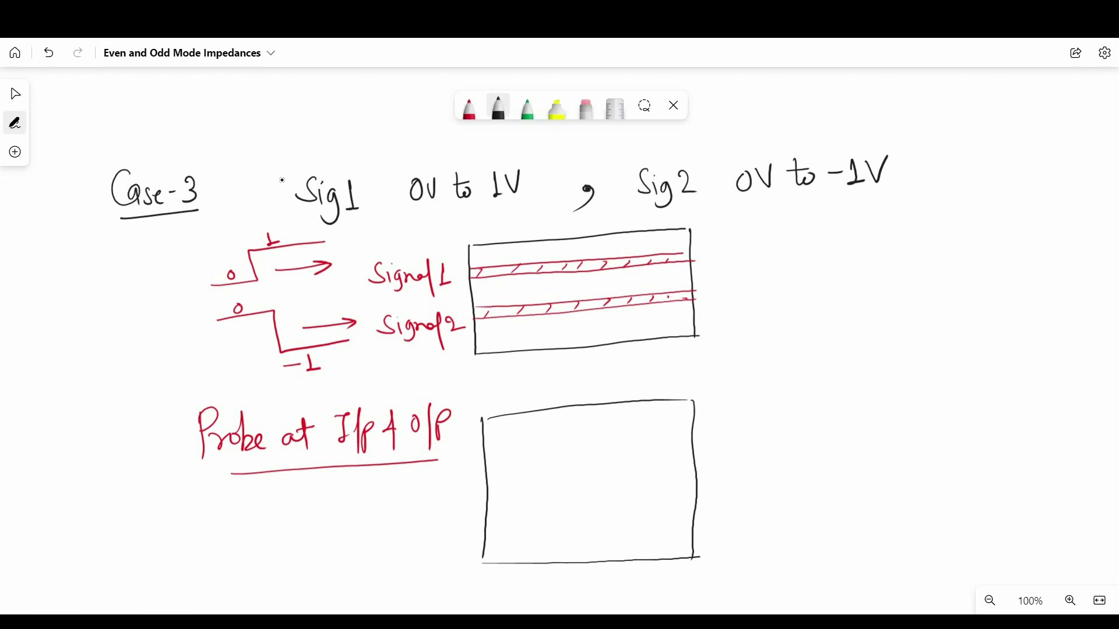
{"action": "left_click_drag", "start_coordinate": [491, 491], "coordinate": [514, 491]}
{"action": "left_click_drag", "start_coordinate": [529, 490], "coordinate": [602, 489]}
{"action": "left_click_drag", "start_coordinate": [614, 487], "coordinate": [692, 483]}
{"action": "left_click_drag", "start_coordinate": [449, 498], "coordinate": [443, 500]}
{"action": "left_click_drag", "start_coordinate": [461, 496], "coordinate": [474, 496]}
Label the plot levels 0V, 1V and −1V, dashing the −1V line
{"action": "left_click_drag", "start_coordinate": [484, 448], "coordinate": [574, 443]}
{"action": "left_click_drag", "start_coordinate": [591, 442], "coordinate": [666, 437]}
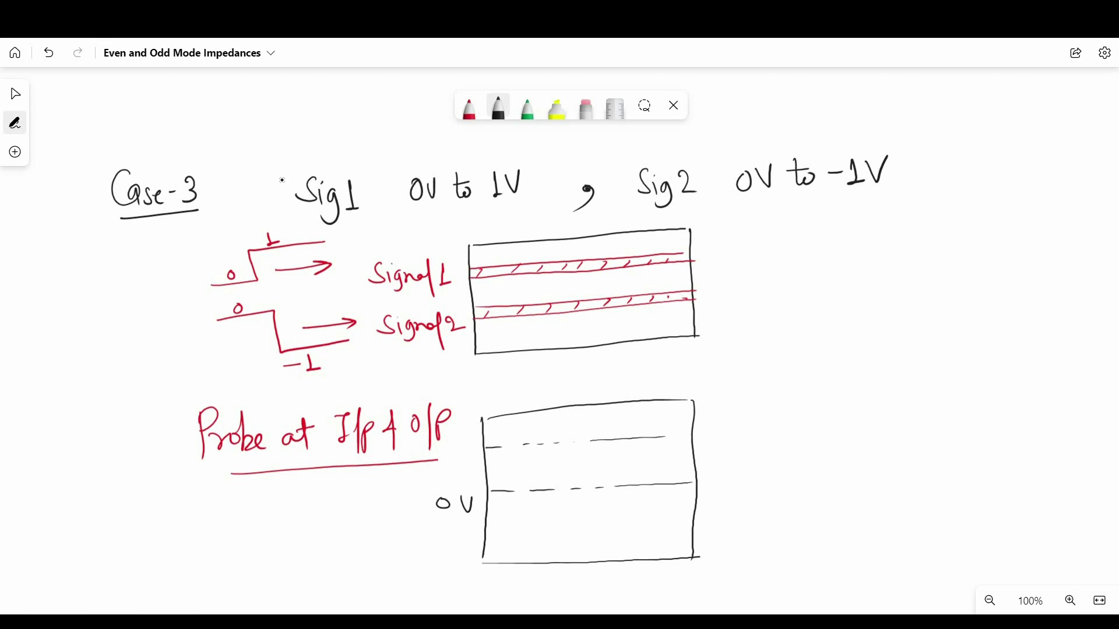
{"action": "left_click_drag", "start_coordinate": [452, 447], "coordinate": [454, 463]}
{"action": "left_click_drag", "start_coordinate": [464, 448], "coordinate": [475, 462]}
{"action": "left_click_drag", "start_coordinate": [512, 537], "coordinate": [584, 535]}
{"action": "left_click_drag", "start_coordinate": [602, 533], "coordinate": [675, 532]}
{"action": "left_click_drag", "start_coordinate": [686, 532], "coordinate": [711, 531]}
{"action": "left_click_drag", "start_coordinate": [439, 544], "coordinate": [461, 553]}
{"action": "mouse_move", "coordinate": [469, 529]}
{"action": "left_mouse_down"}
{"action": "mouse_move", "coordinate": [551, 447]}
{"action": "mouse_move", "coordinate": [617, 436]}
{"action": "left_mouse_up"}
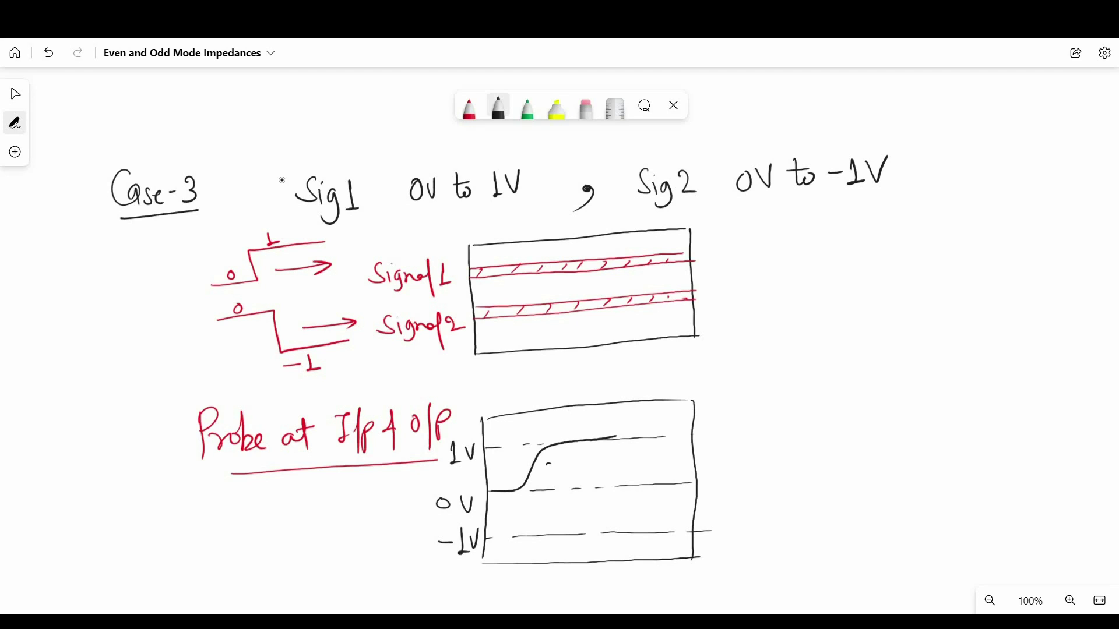
Draw S1 rising from 0V to 1V and, in green, S2 falling to −1V
{"action": "left_click_drag", "start_coordinate": [555, 464], "coordinate": [543, 476]}
{"action": "left_click_drag", "start_coordinate": [558, 463], "coordinate": [567, 476]}
{"action": "left_click", "coordinate": [527, 108]}
{"action": "left_click_drag", "start_coordinate": [489, 493], "coordinate": [645, 533]}
{"action": "mouse_move", "coordinate": [563, 504]}
{"action": "left_mouse_down"}
{"action": "mouse_move", "coordinate": [561, 516]}
{"action": "mouse_move", "coordinate": [588, 517]}
{"action": "left_mouse_up"}
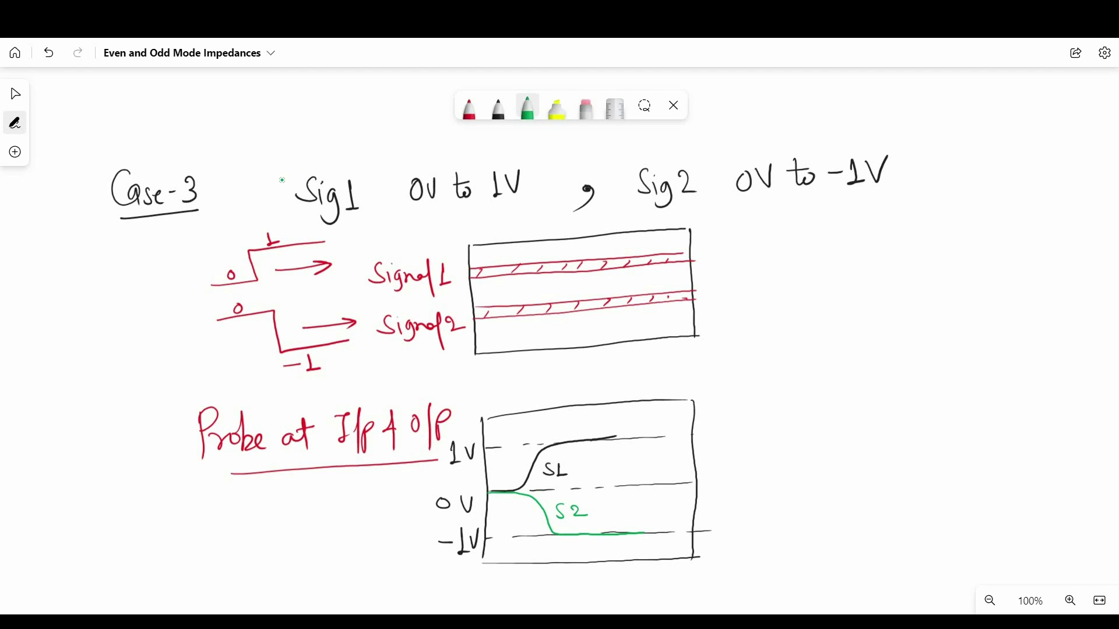
In red, draw a double-headed arrow beside the plot labelled Rx(Voltage)
{"action": "left_click", "coordinate": [469, 108]}
{"action": "left_click_drag", "start_coordinate": [725, 434], "coordinate": [721, 527]}
{"action": "left_click_drag", "start_coordinate": [712, 516], "coordinate": [728, 513]}
{"action": "left_click_drag", "start_coordinate": [720, 452], "coordinate": [739, 453]}
{"action": "mouse_move", "coordinate": [763, 453]}
{"action": "left_mouse_down"}
{"action": "mouse_move", "coordinate": [764, 473]}
{"action": "mouse_move", "coordinate": [783, 477]}
{"action": "left_mouse_up"}
{"action": "mouse_move", "coordinate": [787, 454]}
{"action": "left_mouse_down"}
{"action": "mouse_move", "coordinate": [821, 475]}
{"action": "mouse_move", "coordinate": [839, 448]}
{"action": "left_mouse_up"}
{"action": "left_click_drag", "start_coordinate": [846, 456], "coordinate": [845, 457]}
{"action": "left_click_drag", "start_coordinate": [855, 446], "coordinate": [866, 467]}
{"action": "left_click_drag", "start_coordinate": [876, 455], "coordinate": [882, 482]}
{"action": "left_click_drag", "start_coordinate": [892, 463], "coordinate": [905, 466]}
{"action": "left_click_drag", "start_coordinate": [898, 436], "coordinate": [904, 475]}
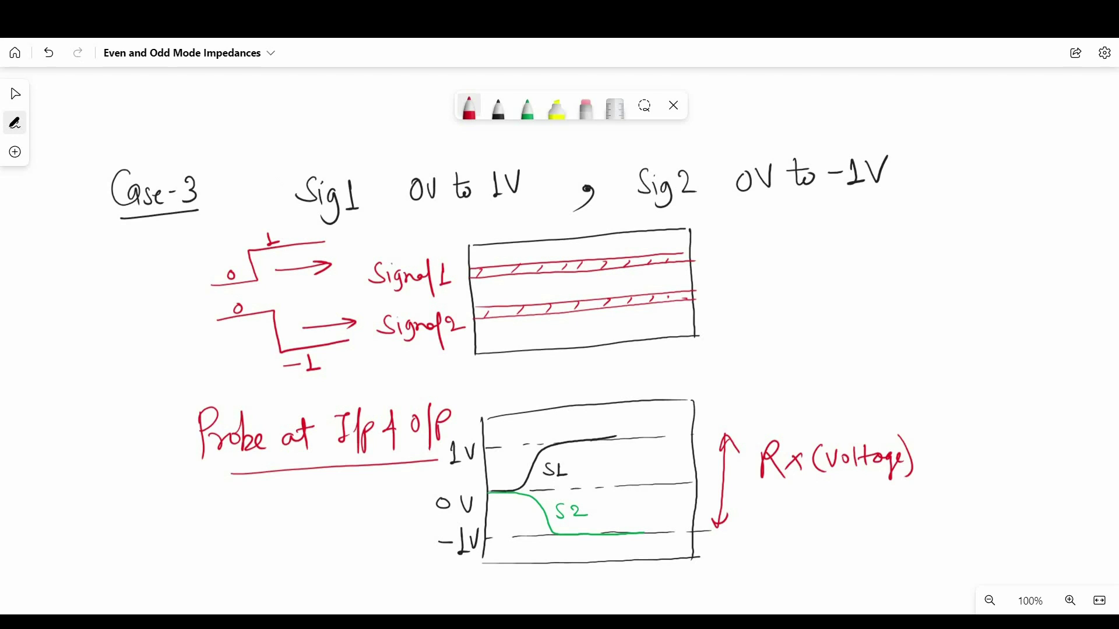
Write 1 − (−1) = 2V with the result double-underlined, then stop inking
{"action": "mouse_move", "coordinate": [797, 496]}
{"action": "left_mouse_down"}
{"action": "mouse_move", "coordinate": [803, 519]}
{"action": "mouse_move", "coordinate": [833, 507]}
{"action": "left_mouse_up"}
{"action": "mouse_move", "coordinate": [852, 492]}
{"action": "left_mouse_down"}
{"action": "mouse_move", "coordinate": [844, 506]}
{"action": "mouse_move", "coordinate": [856, 523]}
{"action": "left_mouse_up"}
{"action": "left_click_drag", "start_coordinate": [859, 504], "coordinate": [871, 504]}
{"action": "left_click_drag", "start_coordinate": [878, 491], "coordinate": [897, 522]}
{"action": "left_click_drag", "start_coordinate": [921, 495], "coordinate": [941, 505]}
{"action": "mouse_move", "coordinate": [956, 490]}
{"action": "left_mouse_down"}
{"action": "mouse_move", "coordinate": [977, 507]}
{"action": "mouse_move", "coordinate": [1000, 477]}
{"action": "left_mouse_up"}
{"action": "mouse_move", "coordinate": [963, 522]}
{"action": "left_mouse_down"}
{"action": "mouse_move", "coordinate": [998, 476]}
{"action": "mouse_move", "coordinate": [987, 525]}
{"action": "left_mouse_up"}
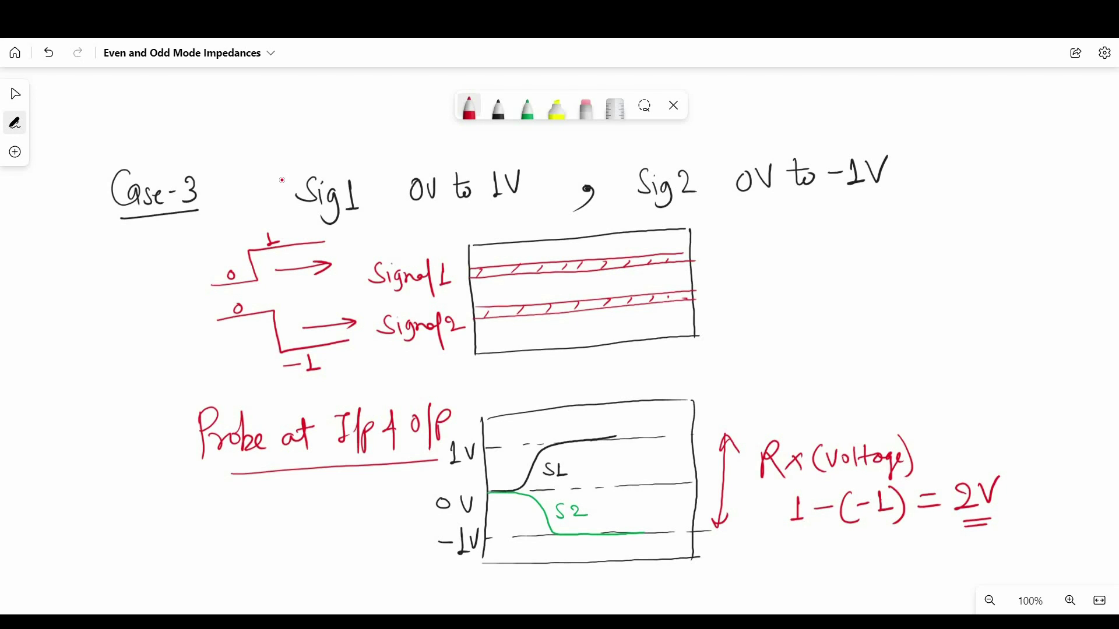
{"action": "key", "text": "Escape"}
In red, write '# Same Voltage on Edge Coupled transmission Line (Even mode)'
{"action": "scroll", "coordinate": [275, 567], "scroll_direction": "down", "scroll_amount": 10}
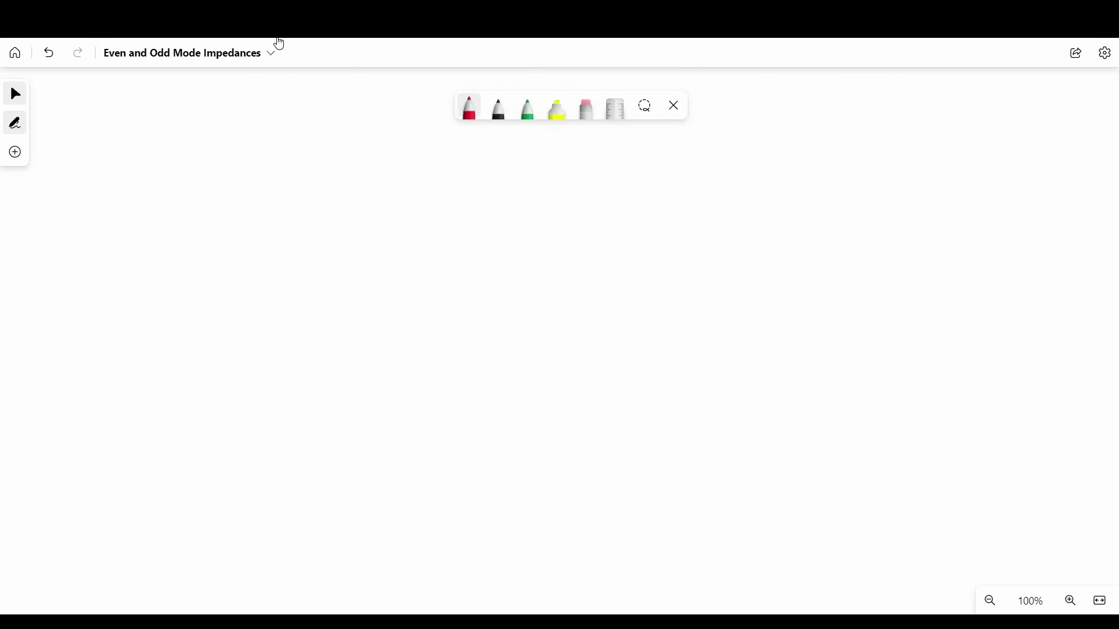
{"action": "left_click_drag", "start_coordinate": [158, 183], "coordinate": [155, 221]}
{"action": "left_click_drag", "start_coordinate": [167, 186], "coordinate": [169, 223]}
{"action": "left_click_drag", "start_coordinate": [144, 203], "coordinate": [177, 195]}
{"action": "left_click_drag", "start_coordinate": [148, 215], "coordinate": [216, 210]}
{"action": "mouse_move", "coordinate": [252, 198]}
{"action": "left_mouse_down"}
{"action": "mouse_move", "coordinate": [254, 208]}
{"action": "mouse_move", "coordinate": [289, 206]}
{"action": "left_mouse_up"}
{"action": "left_click_drag", "start_coordinate": [304, 187], "coordinate": [323, 187]}
{"action": "left_click_drag", "start_coordinate": [333, 198], "coordinate": [395, 201]}
{"action": "left_click_drag", "start_coordinate": [418, 198], "coordinate": [448, 216]}
{"action": "mouse_move", "coordinate": [491, 186]}
{"action": "left_mouse_down"}
{"action": "mouse_move", "coordinate": [556, 205]}
{"action": "mouse_move", "coordinate": [897, 199]}
{"action": "left_mouse_up"}
{"action": "mouse_move", "coordinate": [918, 170]}
{"action": "left_mouse_down"}
{"action": "mouse_move", "coordinate": [927, 197]}
{"action": "mouse_move", "coordinate": [979, 197]}
{"action": "left_mouse_up"}
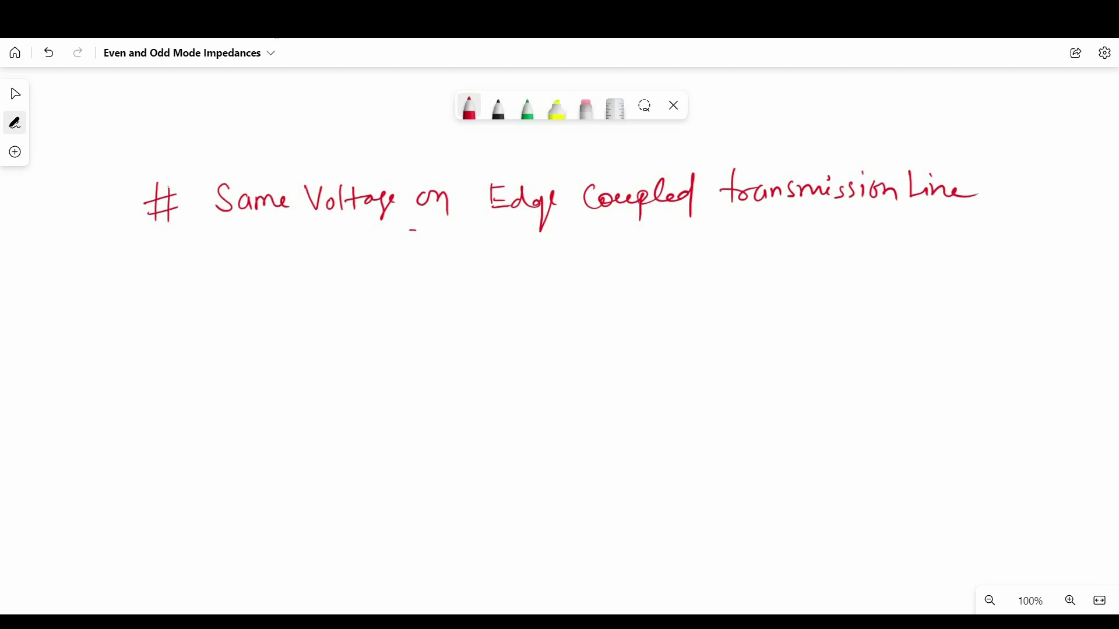
{"action": "left_click_drag", "start_coordinate": [415, 231], "coordinate": [417, 300]}
{"action": "mouse_move", "coordinate": [434, 242]}
{"action": "left_mouse_down"}
{"action": "mouse_move", "coordinate": [457, 269]}
{"action": "mouse_move", "coordinate": [500, 271]}
{"action": "left_mouse_up"}
{"action": "left_click_drag", "start_coordinate": [519, 257], "coordinate": [599, 266]}
{"action": "left_click_drag", "start_coordinate": [599, 229], "coordinate": [595, 281]}
Add '# Drive Opposite Voltage on Edge Coupled Tx Line (Odd mode)' with a tick below
{"action": "left_click_drag", "start_coordinate": [157, 335], "coordinate": [153, 371]}
{"action": "left_click_drag", "start_coordinate": [145, 366], "coordinate": [198, 353]}
{"action": "left_click_drag", "start_coordinate": [233, 331], "coordinate": [323, 356]}
{"action": "left_click_drag", "start_coordinate": [370, 330], "coordinate": [415, 379]}
{"action": "mouse_move", "coordinate": [434, 336]}
{"action": "left_mouse_down"}
{"action": "mouse_move", "coordinate": [475, 326]}
{"action": "mouse_move", "coordinate": [483, 336]}
{"action": "left_mouse_up"}
{"action": "mouse_move", "coordinate": [504, 326]}
{"action": "left_mouse_down"}
{"action": "mouse_move", "coordinate": [577, 329]}
{"action": "mouse_move", "coordinate": [617, 364]}
{"action": "left_mouse_up"}
{"action": "left_click_drag", "start_coordinate": [634, 338], "coordinate": [667, 361]}
{"action": "left_click_drag", "start_coordinate": [710, 319], "coordinate": [731, 347]}
{"action": "left_click_drag", "start_coordinate": [734, 337], "coordinate": [790, 333]}
{"action": "mouse_move", "coordinate": [811, 318]}
{"action": "left_mouse_down"}
{"action": "mouse_move", "coordinate": [863, 334]}
{"action": "mouse_move", "coordinate": [924, 325]}
{"action": "left_mouse_up"}
{"action": "mouse_move", "coordinate": [945, 313]}
{"action": "left_mouse_down"}
{"action": "mouse_move", "coordinate": [977, 309]}
{"action": "mouse_move", "coordinate": [986, 336]}
{"action": "left_mouse_up"}
{"action": "left_click_drag", "start_coordinate": [994, 311], "coordinate": [1060, 332]}
{"action": "left_click_drag", "start_coordinate": [446, 377], "coordinate": [448, 441]}
{"action": "left_click_drag", "start_coordinate": [467, 402], "coordinate": [526, 434]}
{"action": "left_click_drag", "start_coordinate": [553, 408], "coordinate": [641, 418]}
{"action": "left_click_drag", "start_coordinate": [630, 373], "coordinate": [657, 440]}
{"action": "left_click_drag", "start_coordinate": [452, 460], "coordinate": [501, 469]}
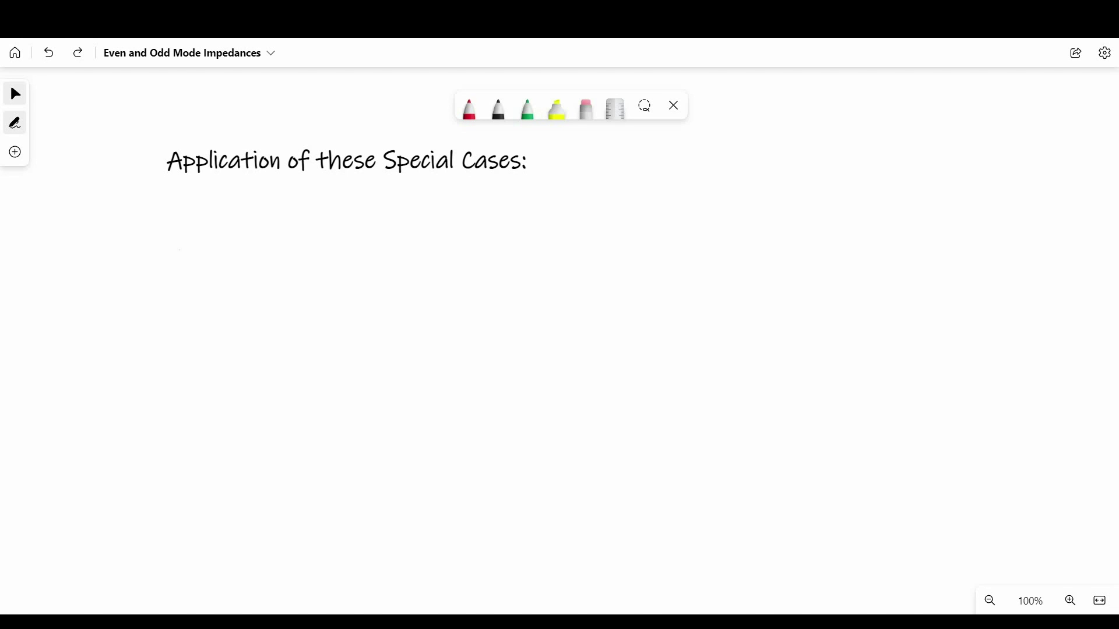
Write the bullet '# Propagate Signals: Undistorted' with Undistorted double-underlined
{"action": "left_click_drag", "start_coordinate": [233, 200], "coordinate": [231, 220]}
{"action": "mouse_move", "coordinate": [245, 197]}
{"action": "left_mouse_down"}
{"action": "mouse_move", "coordinate": [241, 219]}
{"action": "mouse_move", "coordinate": [256, 208]}
{"action": "left_mouse_up"}
{"action": "mouse_move", "coordinate": [278, 194]}
{"action": "left_mouse_down"}
{"action": "mouse_move", "coordinate": [279, 223]}
{"action": "mouse_move", "coordinate": [291, 225]}
{"action": "left_mouse_up"}
{"action": "mouse_move", "coordinate": [296, 207]}
{"action": "left_mouse_down"}
{"action": "mouse_move", "coordinate": [310, 228]}
{"action": "mouse_move", "coordinate": [337, 232]}
{"action": "mouse_move", "coordinate": [362, 191]}
{"action": "left_mouse_up"}
{"action": "left_click_drag", "start_coordinate": [355, 204], "coordinate": [396, 221]}
{"action": "left_click_drag", "start_coordinate": [418, 213], "coordinate": [430, 234]}
{"action": "left_click_drag", "start_coordinate": [441, 217], "coordinate": [477, 223]}
{"action": "left_click_drag", "start_coordinate": [506, 201], "coordinate": [513, 225]}
{"action": "left_click_drag", "start_coordinate": [551, 199], "coordinate": [588, 221]}
{"action": "mouse_move", "coordinate": [606, 196]}
{"action": "left_mouse_down"}
{"action": "mouse_move", "coordinate": [613, 223]}
{"action": "mouse_move", "coordinate": [650, 204]}
{"action": "mouse_move", "coordinate": [675, 217]}
{"action": "left_mouse_up"}
{"action": "left_click_drag", "start_coordinate": [688, 195], "coordinate": [692, 242]}
{"action": "left_click_drag", "start_coordinate": [575, 239], "coordinate": [615, 240]}
In red, note impedance of one line for odd-mode states S1: 0 to 1V, S2: 0 to -1V, plus Even mode Impedances
{"action": "left_click", "coordinate": [469, 108]}
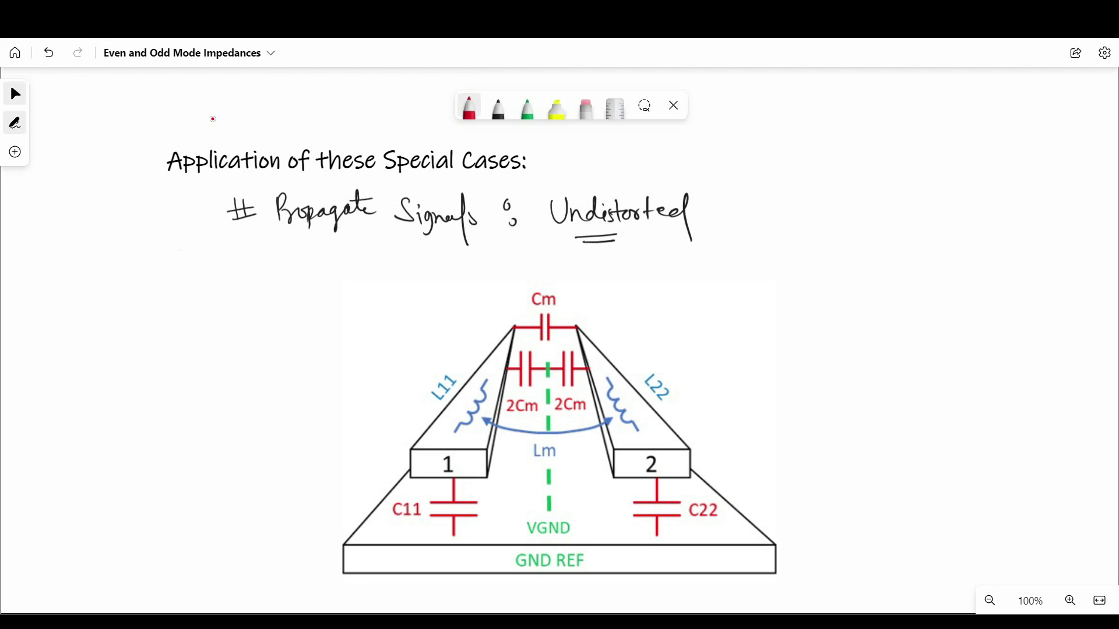
{"action": "mouse_move", "coordinate": [232, 271]}
{"action": "left_mouse_down"}
{"action": "mouse_move", "coordinate": [260, 285]}
{"action": "mouse_move", "coordinate": [327, 286]}
{"action": "mouse_move", "coordinate": [944, 270]}
{"action": "left_mouse_up"}
{"action": "mouse_move", "coordinate": [385, 306]}
{"action": "left_mouse_down"}
{"action": "mouse_move", "coordinate": [487, 333]}
{"action": "mouse_move", "coordinate": [564, 309]}
{"action": "mouse_move", "coordinate": [890, 318]}
{"action": "left_mouse_up"}
{"action": "mouse_move", "coordinate": [511, 370]}
{"action": "left_mouse_down"}
{"action": "mouse_move", "coordinate": [815, 367]}
{"action": "mouse_move", "coordinate": [915, 352]}
{"action": "left_mouse_up"}
{"action": "left_click_drag", "start_coordinate": [230, 417], "coordinate": [266, 431]}
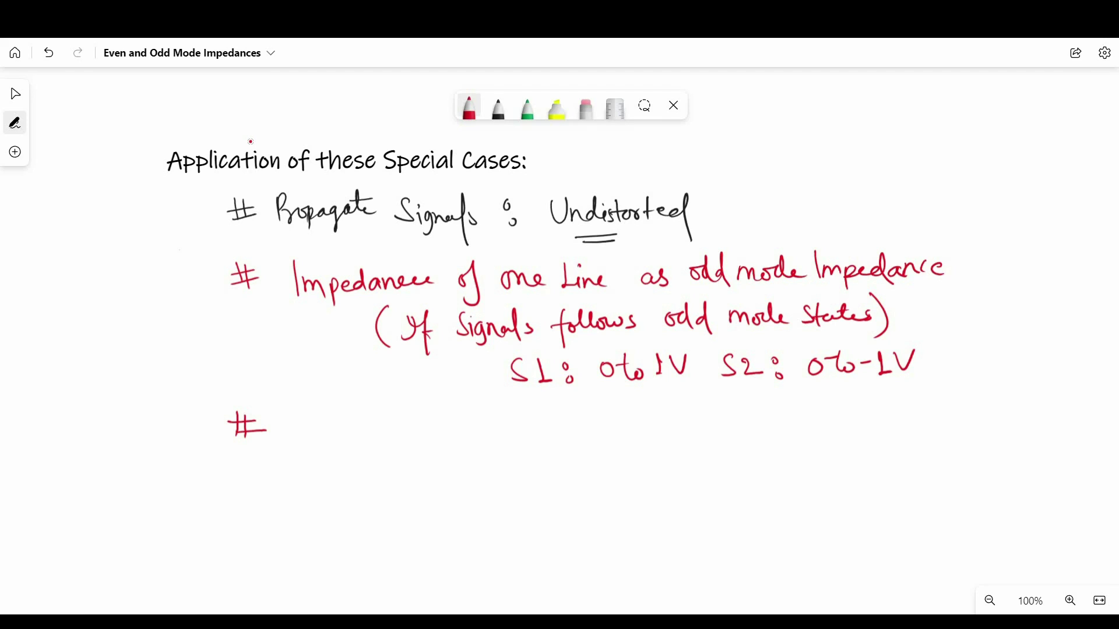
{"action": "mouse_move", "coordinate": [328, 410]}
{"action": "left_mouse_down"}
{"action": "mouse_move", "coordinate": [388, 434]}
{"action": "mouse_move", "coordinate": [899, 425]}
{"action": "mouse_move", "coordinate": [790, 469]}
{"action": "mouse_move", "coordinate": [935, 466]}
{"action": "mouse_move", "coordinate": [507, 492]}
{"action": "mouse_move", "coordinate": [651, 493]}
{"action": "mouse_move", "coordinate": [377, 536]}
{"action": "mouse_move", "coordinate": [466, 401]}
{"action": "left_mouse_up"}
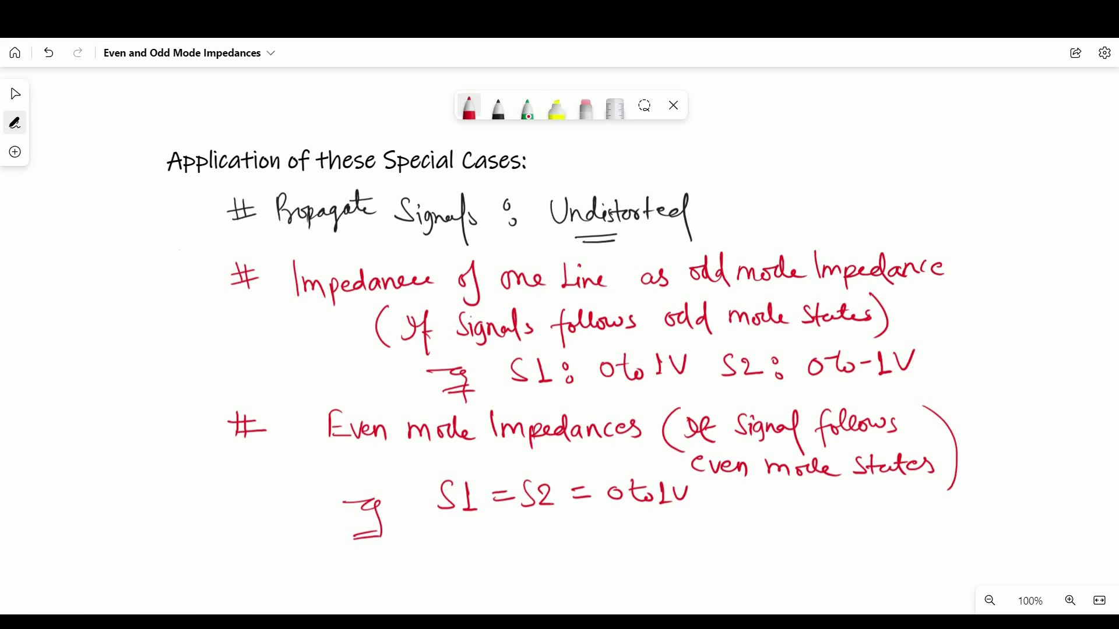
In black, add notes ending with 'Complicated (Advanced Core)' below transmission Lines
{"action": "scroll", "coordinate": [559, 338], "scroll_direction": "down", "scroll_amount": 5}
{"action": "left_click", "coordinate": [498, 108]}
{"action": "mouse_move", "coordinate": [116, 271]}
{"action": "left_mouse_down"}
{"action": "mouse_move", "coordinate": [207, 265]}
{"action": "mouse_move", "coordinate": [428, 283]}
{"action": "mouse_move", "coordinate": [564, 263]}
{"action": "mouse_move", "coordinate": [891, 266]}
{"action": "mouse_move", "coordinate": [993, 250]}
{"action": "mouse_move", "coordinate": [524, 326]}
{"action": "mouse_move", "coordinate": [831, 309]}
{"action": "mouse_move", "coordinate": [897, 341]}
{"action": "left_mouse_up"}
{"action": "mouse_move", "coordinate": [408, 373]}
{"action": "left_mouse_down"}
{"action": "mouse_move", "coordinate": [450, 408]}
{"action": "mouse_move", "coordinate": [568, 434]}
{"action": "mouse_move", "coordinate": [495, 449]}
{"action": "left_mouse_up"}
{"action": "mouse_move", "coordinate": [632, 374]}
{"action": "left_mouse_down"}
{"action": "mouse_move", "coordinate": [629, 438]}
{"action": "mouse_move", "coordinate": [681, 402]}
{"action": "mouse_move", "coordinate": [781, 408]}
{"action": "mouse_move", "coordinate": [758, 430]}
{"action": "left_mouse_up"}
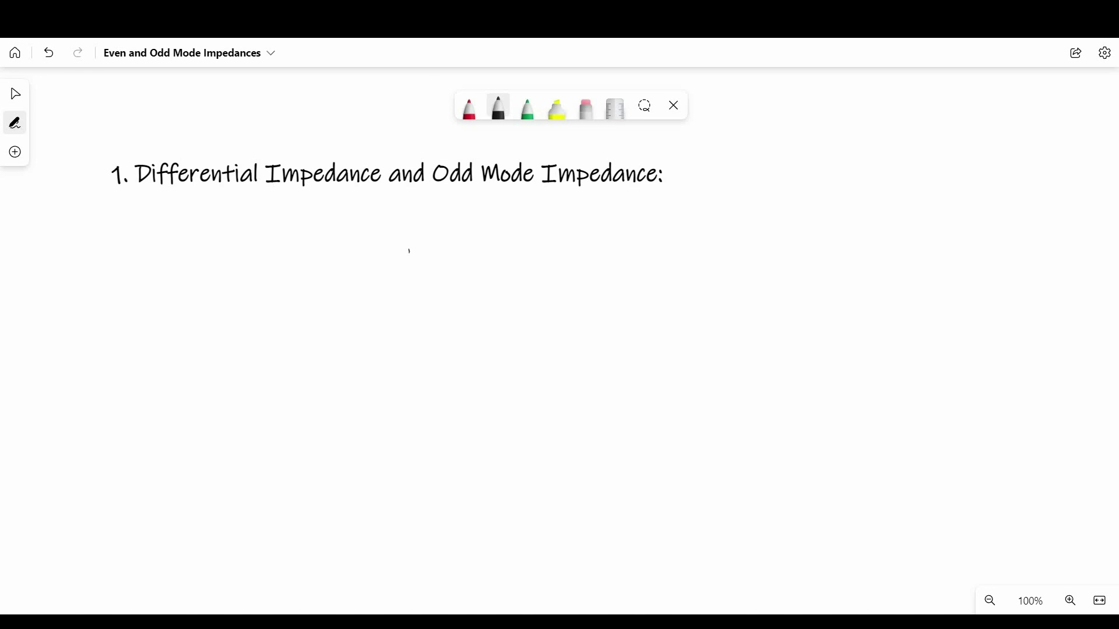
Sketch the substrate with two strips, Zodd resistors to ground and a bridging Zeq resistor
{"action": "left_click_drag", "start_coordinate": [409, 251], "coordinate": [416, 344]}
{"action": "mouse_move", "coordinate": [409, 248]}
{"action": "left_mouse_down"}
{"action": "mouse_move", "coordinate": [591, 238]}
{"action": "mouse_move", "coordinate": [600, 327]}
{"action": "mouse_move", "coordinate": [411, 344]}
{"action": "mouse_move", "coordinate": [470, 249]}
{"action": "mouse_move", "coordinate": [465, 235]}
{"action": "left_mouse_up"}
{"action": "mouse_move", "coordinate": [513, 243]}
{"action": "left_mouse_down"}
{"action": "mouse_move", "coordinate": [514, 223]}
{"action": "mouse_move", "coordinate": [557, 241]}
{"action": "mouse_move", "coordinate": [549, 232]}
{"action": "left_mouse_up"}
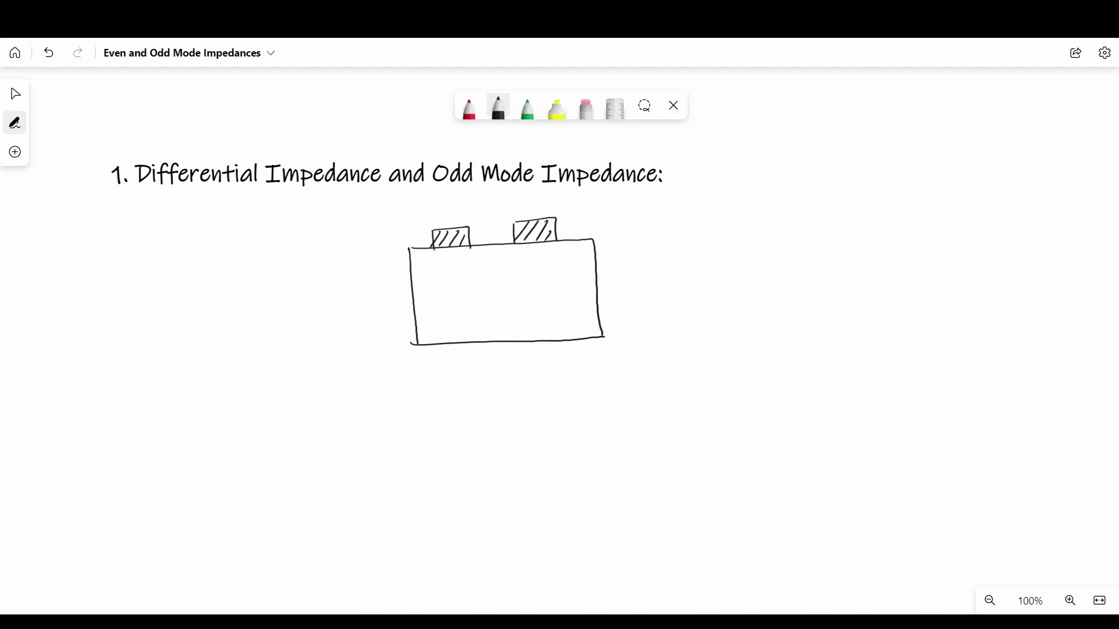
{"action": "left_click_drag", "start_coordinate": [453, 248], "coordinate": [464, 337]}
{"action": "left_click_drag", "start_coordinate": [540, 242], "coordinate": [546, 336]}
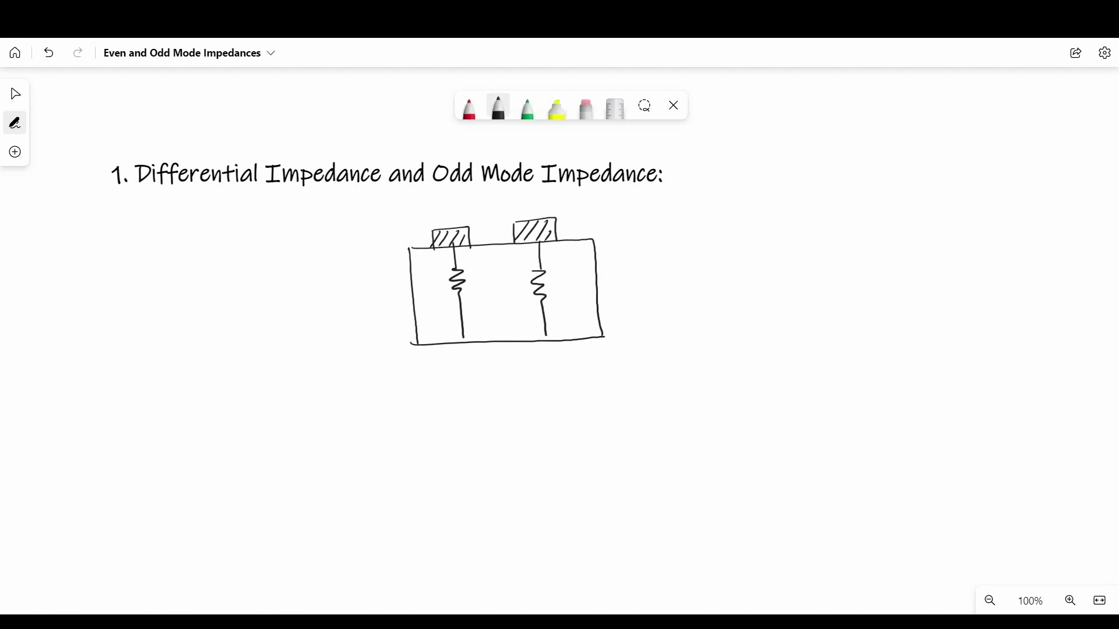
{"action": "left_click_drag", "start_coordinate": [466, 290], "coordinate": [496, 308]}
{"action": "left_click_drag", "start_coordinate": [506, 291], "coordinate": [502, 312]}
{"action": "left_click_drag", "start_coordinate": [553, 279], "coordinate": [577, 300]}
{"action": "left_click_drag", "start_coordinate": [583, 290], "coordinate": [585, 299]}
{"action": "left_click_drag", "start_coordinate": [592, 286], "coordinate": [594, 301]}
{"action": "mouse_move", "coordinate": [452, 237]}
{"action": "left_mouse_down"}
{"action": "mouse_move", "coordinate": [470, 208]}
{"action": "mouse_move", "coordinate": [531, 233]}
{"action": "mouse_move", "coordinate": [489, 239]}
{"action": "mouse_move", "coordinate": [505, 234]}
{"action": "left_mouse_up"}
{"action": "left_click_drag", "start_coordinate": [505, 232], "coordinate": [510, 263]}
Write 'Zeq = Zdiff.' beside the circuit
{"action": "left_click_drag", "start_coordinate": [667, 219], "coordinate": [723, 273]}
{"action": "left_click_drag", "start_coordinate": [732, 232], "coordinate": [752, 231]}
{"action": "left_click_drag", "start_coordinate": [731, 242], "coordinate": [787, 246]}
{"action": "mouse_move", "coordinate": [810, 228]}
{"action": "left_mouse_down"}
{"action": "mouse_move", "coordinate": [796, 244]}
{"action": "mouse_move", "coordinate": [813, 246]}
{"action": "left_mouse_up"}
{"action": "left_click_drag", "start_coordinate": [817, 240], "coordinate": [844, 263]}
{"action": "left_click", "coordinate": [859, 239]}
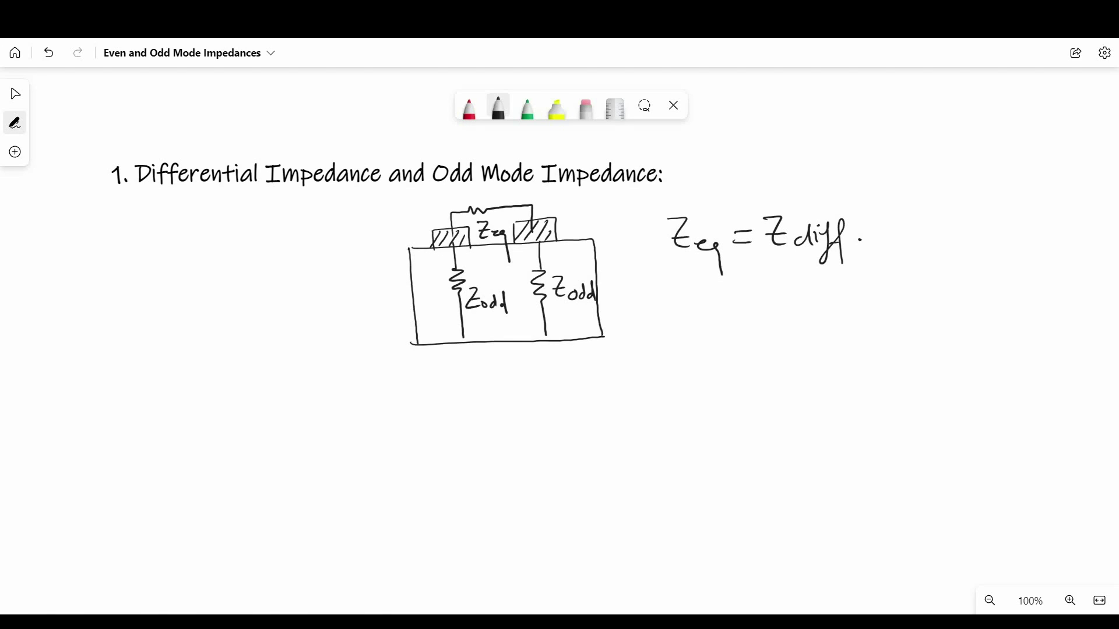
In green, write the equation Zdiff = 2 × Zodd
{"action": "left_click", "coordinate": [527, 107]}
{"action": "left_click_drag", "start_coordinate": [667, 281], "coordinate": [688, 308]}
{"action": "left_click_drag", "start_coordinate": [704, 296], "coordinate": [708, 310]}
{"action": "left_click_drag", "start_coordinate": [709, 301], "coordinate": [712, 333]}
{"action": "left_click_drag", "start_coordinate": [744, 308], "coordinate": [758, 309]}
{"action": "mouse_move", "coordinate": [768, 292]}
{"action": "left_mouse_down"}
{"action": "mouse_move", "coordinate": [798, 318]}
{"action": "mouse_move", "coordinate": [815, 314]}
{"action": "left_mouse_up"}
{"action": "mouse_move", "coordinate": [824, 284]}
{"action": "left_mouse_down"}
{"action": "mouse_move", "coordinate": [842, 312]}
{"action": "mouse_move", "coordinate": [868, 300]}
{"action": "left_mouse_up"}
{"action": "left_click_drag", "start_coordinate": [871, 283], "coordinate": [883, 313]}
Write 'here Zdiff = Differential Imp.' below the circuit
{"action": "left_click_drag", "start_coordinate": [625, 341], "coordinate": [686, 374]}
{"action": "mouse_move", "coordinate": [710, 354]}
{"action": "left_mouse_down"}
{"action": "mouse_move", "coordinate": [735, 380]}
{"action": "mouse_move", "coordinate": [753, 379]}
{"action": "left_mouse_up"}
{"action": "left_click_drag", "start_coordinate": [758, 356], "coordinate": [778, 395]}
{"action": "left_click_drag", "start_coordinate": [794, 363], "coordinate": [846, 378]}
{"action": "mouse_move", "coordinate": [849, 350]}
{"action": "left_mouse_down"}
{"action": "mouse_move", "coordinate": [879, 388]}
{"action": "mouse_move", "coordinate": [938, 373]}
{"action": "mouse_move", "coordinate": [960, 402]}
{"action": "left_mouse_up"}
{"action": "left_click_drag", "start_coordinate": [980, 349], "coordinate": [1025, 382]}
{"action": "left_click", "coordinate": [1031, 367]}
Start the definition 'Zodd = Characteristic Imp. of'
{"action": "left_click_drag", "start_coordinate": [604, 409], "coordinate": [627, 440]}
{"action": "left_click_drag", "start_coordinate": [632, 428], "coordinate": [677, 449]}
{"action": "left_click_drag", "start_coordinate": [694, 428], "coordinate": [757, 437]}
{"action": "left_click_drag", "start_coordinate": [760, 410], "coordinate": [780, 437]}
{"action": "left_click_drag", "start_coordinate": [781, 426], "coordinate": [820, 436]}
{"action": "left_click_drag", "start_coordinate": [823, 413], "coordinate": [835, 434]}
{"action": "left_click_drag", "start_coordinate": [834, 424], "coordinate": [868, 434]}
{"action": "mouse_move", "coordinate": [869, 413]}
{"action": "left_mouse_down"}
{"action": "mouse_move", "coordinate": [885, 434]}
{"action": "mouse_move", "coordinate": [935, 433]}
{"action": "left_mouse_up"}
{"action": "left_click_drag", "start_coordinate": [939, 411], "coordinate": [953, 440]}
{"action": "left_click_drag", "start_coordinate": [980, 417], "coordinate": [990, 447]}
Finish it with 'one Line, when pair is driven odd mode' and bracket the definition
{"action": "mouse_move", "coordinate": [699, 461]}
{"action": "left_mouse_down"}
{"action": "mouse_move", "coordinate": [712, 475]}
{"action": "mouse_move", "coordinate": [744, 473]}
{"action": "left_mouse_up"}
{"action": "mouse_move", "coordinate": [765, 456]}
{"action": "left_mouse_down"}
{"action": "mouse_move", "coordinate": [828, 483]}
{"action": "mouse_move", "coordinate": [923, 470]}
{"action": "left_mouse_up"}
{"action": "left_click_drag", "start_coordinate": [934, 459], "coordinate": [936, 482]}
{"action": "left_click_drag", "start_coordinate": [936, 460], "coordinate": [955, 464]}
{"action": "left_click_drag", "start_coordinate": [958, 460], "coordinate": [981, 456]}
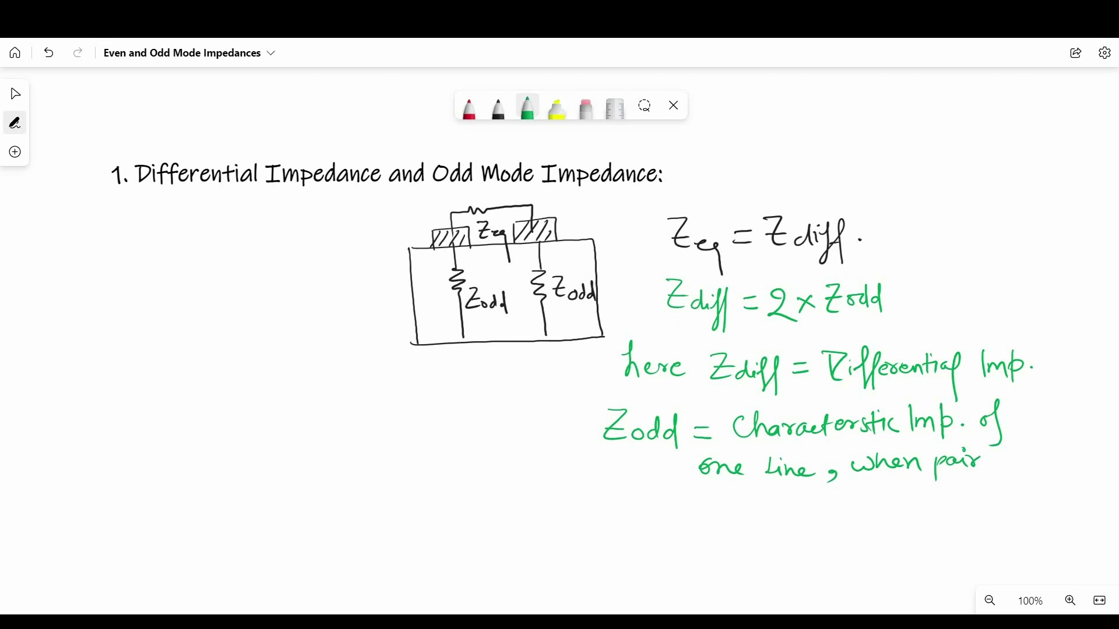
{"action": "left_click_drag", "start_coordinate": [714, 505], "coordinate": [703, 518]}
{"action": "mouse_move", "coordinate": [753, 505]}
{"action": "left_mouse_down"}
{"action": "mouse_move", "coordinate": [755, 491]}
{"action": "mouse_move", "coordinate": [797, 508]}
{"action": "left_mouse_up"}
{"action": "mouse_move", "coordinate": [790, 502]}
{"action": "left_mouse_down"}
{"action": "mouse_move", "coordinate": [819, 513]}
{"action": "mouse_move", "coordinate": [881, 489]}
{"action": "left_mouse_up"}
{"action": "left_click_drag", "start_coordinate": [894, 510], "coordinate": [964, 508]}
{"action": "left_click_drag", "start_coordinate": [597, 411], "coordinate": [606, 509]}
{"action": "left_click_drag", "start_coordinate": [996, 402], "coordinate": [1000, 520]}
Write Zodd = Zdiff / 2 on the left with a tall brace
{"action": "mouse_move", "coordinate": [242, 414]}
{"action": "left_mouse_down"}
{"action": "mouse_move", "coordinate": [282, 458]}
{"action": "mouse_move", "coordinate": [291, 448]}
{"action": "left_mouse_up"}
{"action": "left_click_drag", "start_coordinate": [313, 449], "coordinate": [333, 462]}
{"action": "left_click_drag", "start_coordinate": [353, 436], "coordinate": [373, 434]}
{"action": "left_click_drag", "start_coordinate": [352, 447], "coordinate": [418, 444]}
{"action": "left_click_drag", "start_coordinate": [434, 434], "coordinate": [459, 455]}
{"action": "left_click_drag", "start_coordinate": [466, 407], "coordinate": [469, 461]}
{"action": "left_click_drag", "start_coordinate": [399, 464], "coordinate": [471, 461]}
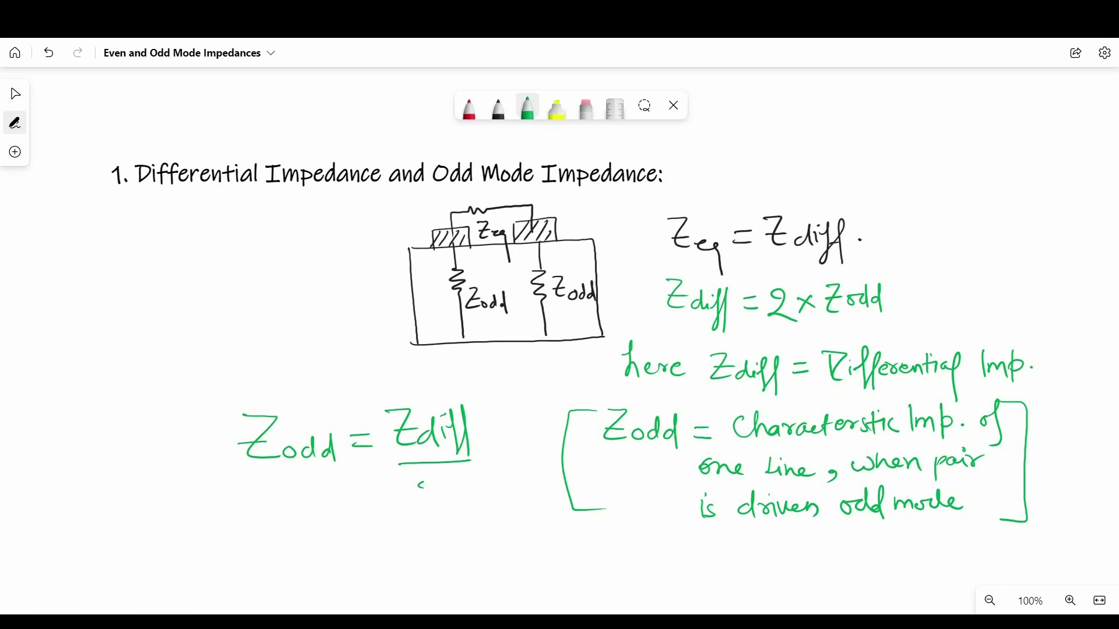
{"action": "left_click_drag", "start_coordinate": [418, 485], "coordinate": [448, 506]}
{"action": "left_click_drag", "start_coordinate": [191, 402], "coordinate": [192, 525]}
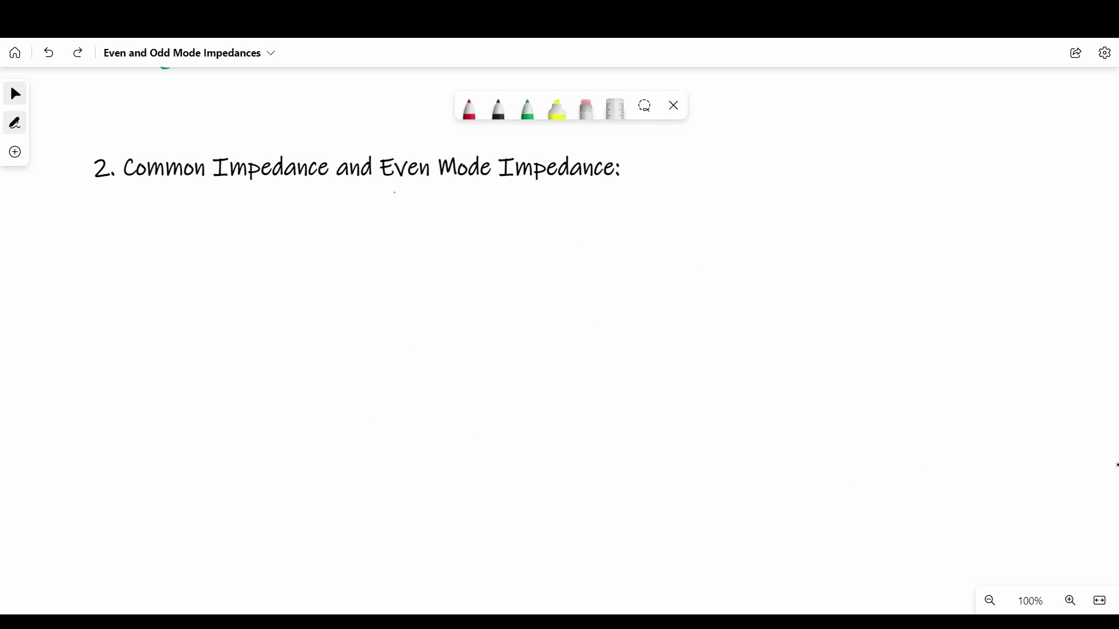
In black ink, sketch the coupled conductors on a substrate with a Zeven resistor under each
{"action": "left_click", "coordinate": [498, 108]}
{"action": "mouse_move", "coordinate": [355, 228]}
{"action": "left_mouse_down"}
{"action": "mouse_move", "coordinate": [551, 217]}
{"action": "mouse_move", "coordinate": [565, 322]}
{"action": "left_mouse_up"}
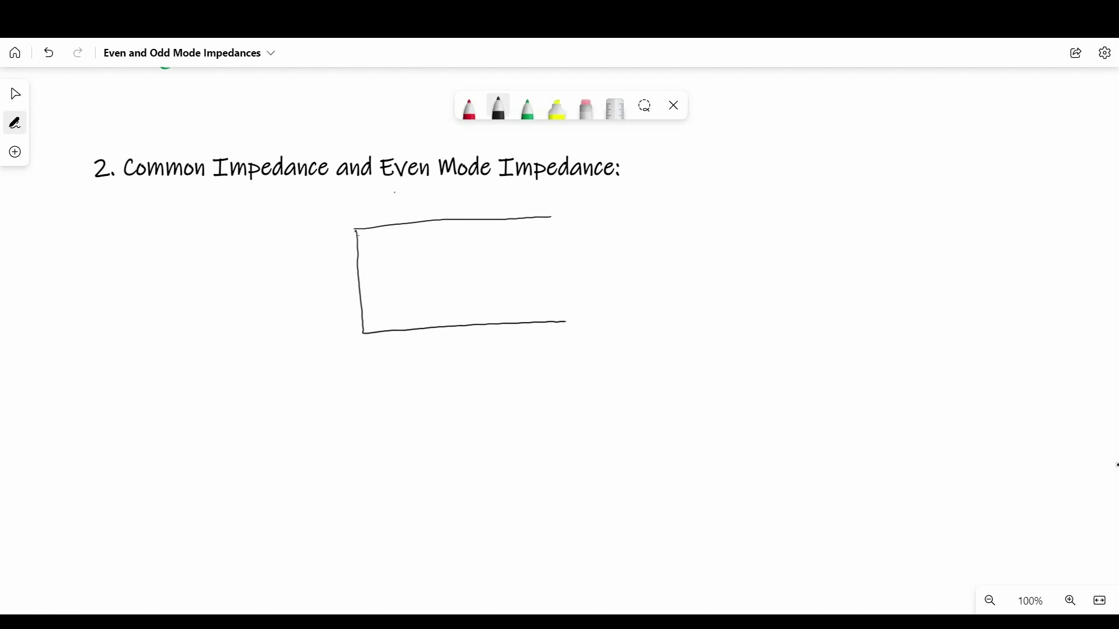
{"action": "left_click_drag", "start_coordinate": [552, 218], "coordinate": [558, 328]}
{"action": "left_click_drag", "start_coordinate": [383, 224], "coordinate": [426, 223]}
{"action": "left_click_drag", "start_coordinate": [494, 220], "coordinate": [529, 219]}
{"action": "left_click_drag", "start_coordinate": [387, 224], "coordinate": [422, 207]}
{"action": "left_click_drag", "start_coordinate": [498, 219], "coordinate": [526, 202]}
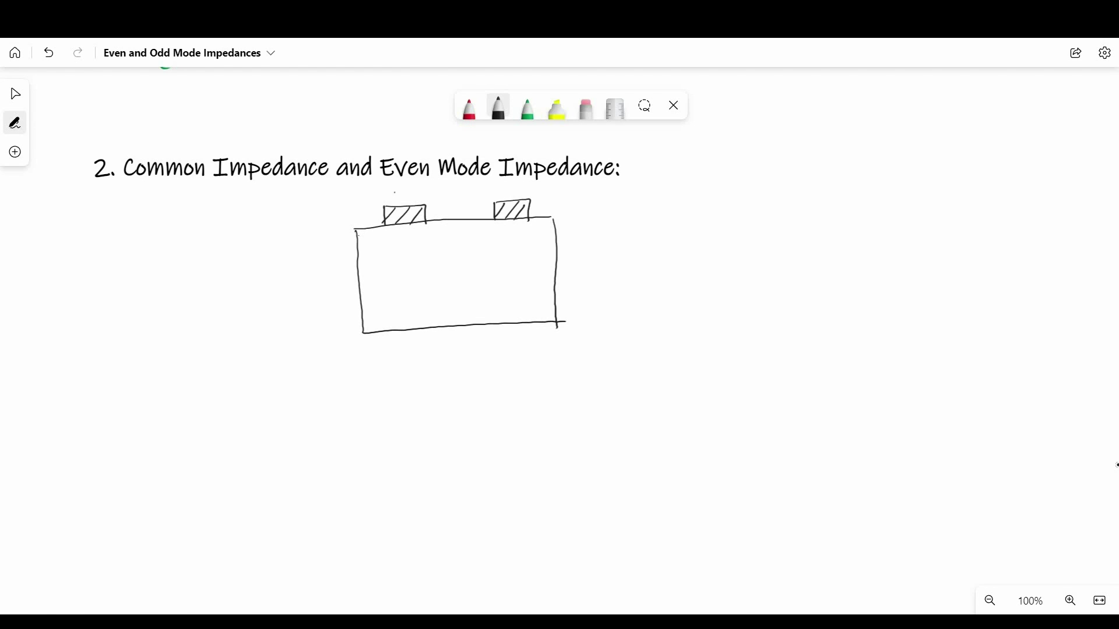
{"action": "left_click_drag", "start_coordinate": [402, 222], "coordinate": [402, 244]}
{"action": "mouse_move", "coordinate": [410, 251]}
{"action": "left_mouse_down"}
{"action": "mouse_move", "coordinate": [411, 324]}
{"action": "mouse_move", "coordinate": [428, 283]}
{"action": "left_mouse_up"}
{"action": "left_click_drag", "start_coordinate": [431, 273], "coordinate": [471, 285]}
{"action": "left_click_drag", "start_coordinate": [504, 222], "coordinate": [502, 287]}
{"action": "mouse_move", "coordinate": [516, 261]}
{"action": "left_mouse_down"}
{"action": "mouse_move", "coordinate": [526, 280]}
{"action": "mouse_move", "coordinate": [557, 275]}
{"action": "left_mouse_up"}
{"action": "left_click_drag", "start_coordinate": [511, 285], "coordinate": [512, 315]}
Label the circuit 'Common Signal Driven Pair' on its left
{"action": "mouse_move", "coordinate": [204, 236]}
{"action": "left_mouse_down"}
{"action": "mouse_move", "coordinate": [201, 261]}
{"action": "mouse_move", "coordinate": [224, 248]}
{"action": "left_mouse_up"}
{"action": "left_click_drag", "start_coordinate": [239, 259], "coordinate": [292, 265]}
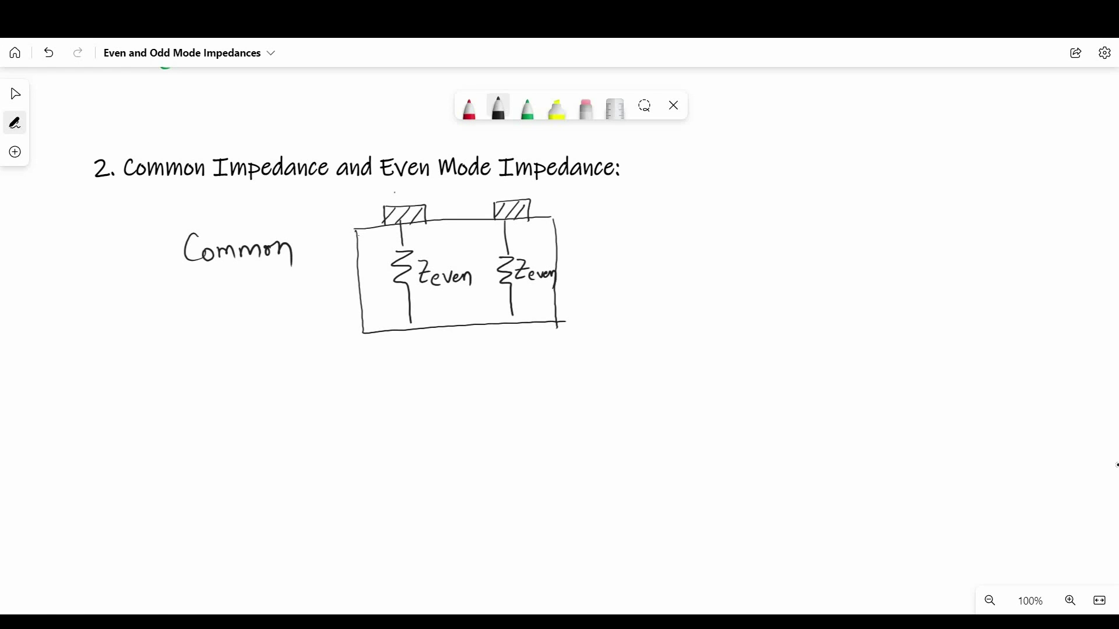
{"action": "left_click_drag", "start_coordinate": [204, 274], "coordinate": [190, 296]}
{"action": "mouse_move", "coordinate": [216, 280]}
{"action": "left_mouse_down"}
{"action": "mouse_move", "coordinate": [224, 305]}
{"action": "mouse_move", "coordinate": [271, 323]}
{"action": "left_mouse_up"}
{"action": "mouse_move", "coordinate": [175, 318]}
{"action": "left_mouse_down"}
{"action": "mouse_move", "coordinate": [205, 350]}
{"action": "mouse_move", "coordinate": [229, 338]}
{"action": "left_mouse_up"}
{"action": "left_click_drag", "start_coordinate": [228, 332], "coordinate": [260, 359]}
{"action": "left_click_drag", "start_coordinate": [285, 319], "coordinate": [286, 353]}
{"action": "left_click_drag", "start_coordinate": [284, 320], "coordinate": [296, 333]}
{"action": "left_click_drag", "start_coordinate": [297, 338], "coordinate": [333, 335]}
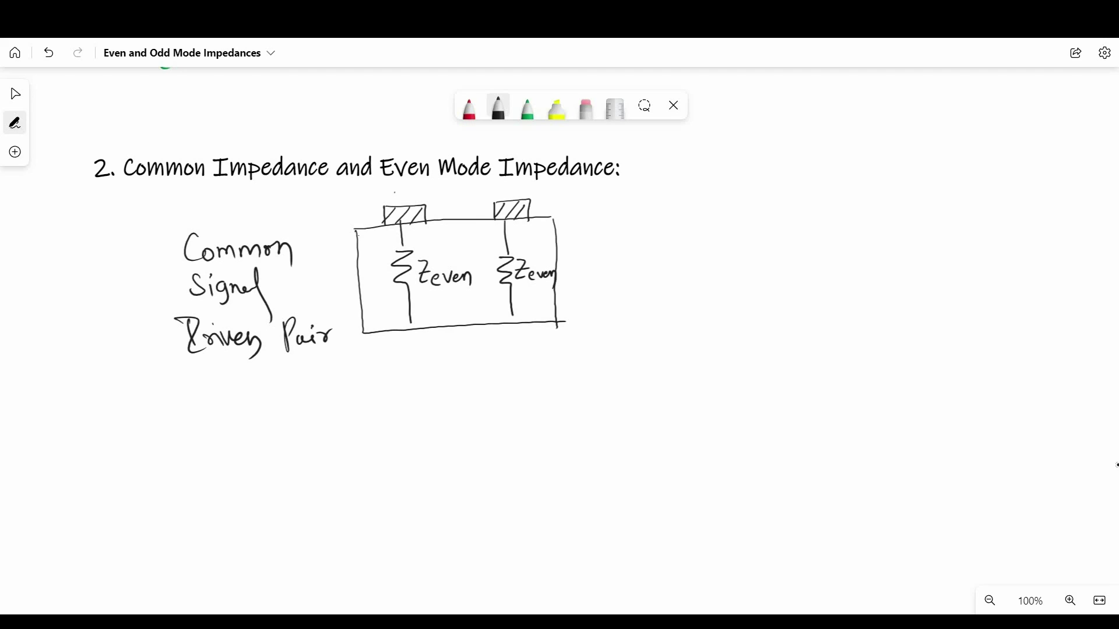
Link the conductors, add the equivalent resistor Zeq, and write Zeq = Zeven ∥ Zeven
{"action": "left_click_drag", "start_coordinate": [464, 210], "coordinate": [482, 209]}
{"action": "left_click_drag", "start_coordinate": [495, 209], "coordinate": [509, 206]}
{"action": "mouse_move", "coordinate": [600, 207]}
{"action": "left_mouse_down"}
{"action": "mouse_move", "coordinate": [606, 313]}
{"action": "mouse_move", "coordinate": [564, 324]}
{"action": "left_mouse_up"}
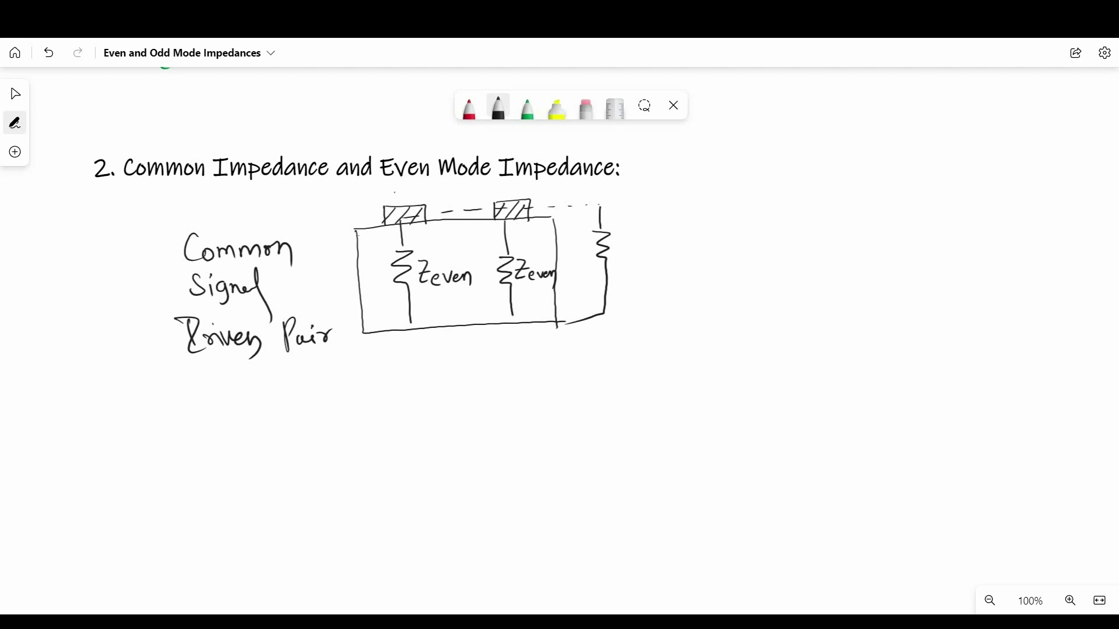
{"action": "left_click_drag", "start_coordinate": [623, 236], "coordinate": [648, 264]}
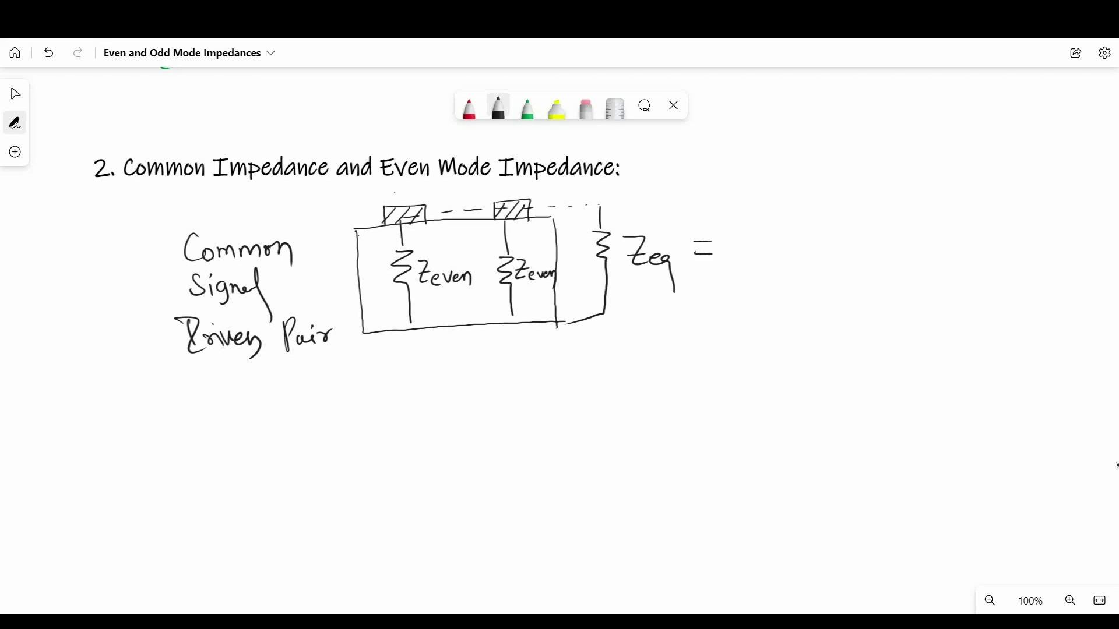
{"action": "mouse_move", "coordinate": [806, 252]}
{"action": "left_mouse_down"}
{"action": "mouse_move", "coordinate": [824, 234]}
{"action": "mouse_move", "coordinate": [836, 235]}
{"action": "mouse_move", "coordinate": [838, 261]}
{"action": "left_mouse_up"}
{"action": "mouse_move", "coordinate": [844, 223]}
{"action": "left_mouse_down"}
{"action": "mouse_move", "coordinate": [840, 260]}
{"action": "mouse_move", "coordinate": [863, 239]}
{"action": "left_mouse_up"}
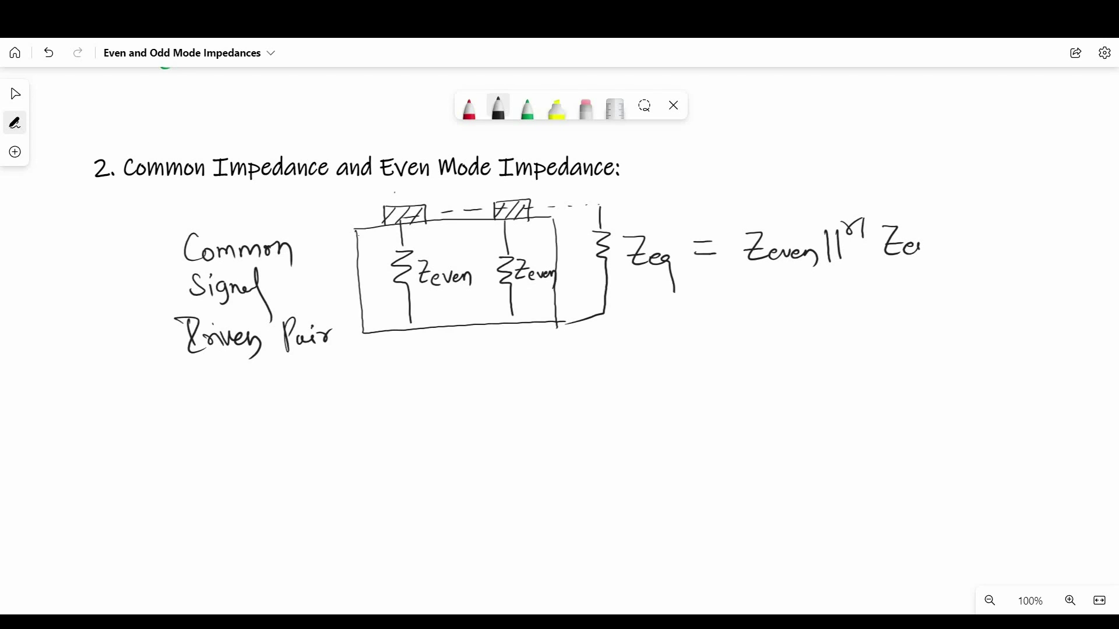
In green, write Zcommon = Zeq = (Zeven × Zeven) / (2 × Zeven)
{"action": "left_click_drag", "start_coordinate": [950, 248], "coordinate": [954, 267]}
{"action": "left_click", "coordinate": [527, 107]}
{"action": "mouse_move", "coordinate": [432, 368]}
{"action": "left_mouse_down"}
{"action": "mouse_move", "coordinate": [457, 400]}
{"action": "mouse_move", "coordinate": [568, 417]}
{"action": "left_mouse_up"}
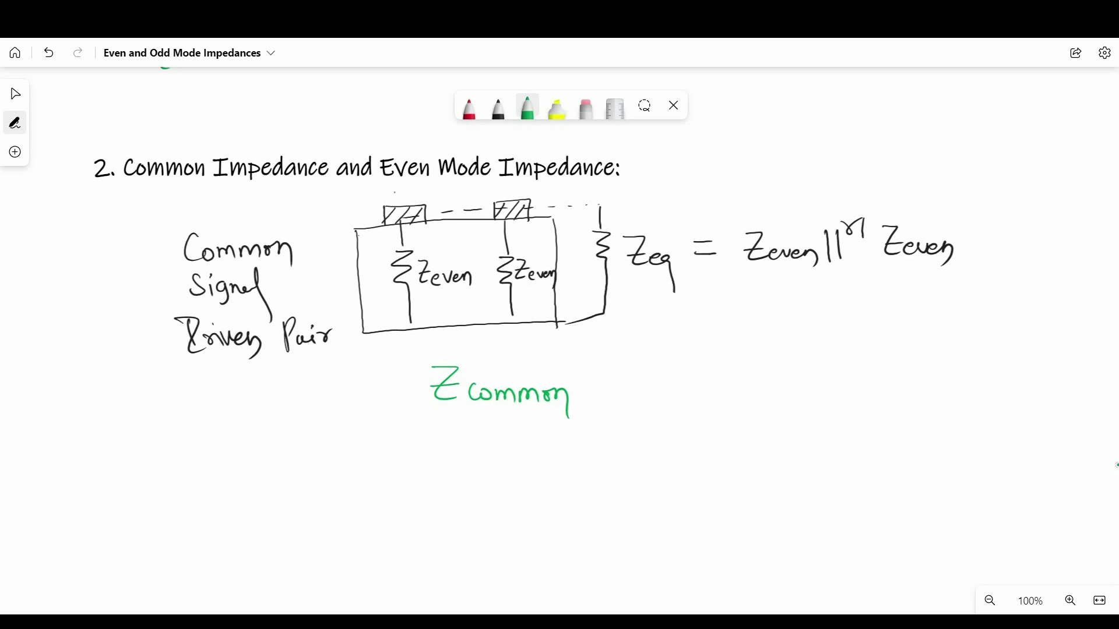
{"action": "left_click_drag", "start_coordinate": [590, 373], "coordinate": [614, 383]}
{"action": "left_click_drag", "start_coordinate": [624, 356], "coordinate": [661, 384]}
{"action": "left_click_drag", "start_coordinate": [658, 376], "coordinate": [690, 412]}
{"action": "left_click_drag", "start_coordinate": [706, 368], "coordinate": [722, 373]}
{"action": "mouse_move", "coordinate": [747, 345]}
{"action": "left_mouse_down"}
{"action": "mouse_move", "coordinate": [775, 365]}
{"action": "mouse_move", "coordinate": [833, 366]}
{"action": "left_mouse_up"}
{"action": "mouse_move", "coordinate": [837, 347]}
{"action": "left_mouse_down"}
{"action": "mouse_move", "coordinate": [863, 367]}
{"action": "mouse_move", "coordinate": [948, 371]}
{"action": "left_mouse_up"}
{"action": "mouse_move", "coordinate": [785, 383]}
{"action": "left_mouse_down"}
{"action": "mouse_move", "coordinate": [941, 378]}
{"action": "mouse_move", "coordinate": [792, 417]}
{"action": "left_mouse_up"}
{"action": "mouse_move", "coordinate": [828, 396]}
{"action": "left_mouse_down"}
{"action": "mouse_move", "coordinate": [853, 415]}
{"action": "mouse_move", "coordinate": [909, 415]}
{"action": "left_mouse_up"}
{"action": "left_click_drag", "start_coordinate": [726, 444], "coordinate": [740, 442]}
Conclude Zcommon = ½ Zeven and bracket the result
{"action": "left_click_drag", "start_coordinate": [724, 454], "coordinate": [742, 454]}
{"action": "left_click_drag", "start_coordinate": [767, 429], "coordinate": [768, 460]}
{"action": "mouse_move", "coordinate": [752, 466]}
{"action": "left_mouse_down"}
{"action": "mouse_move", "coordinate": [785, 466]}
{"action": "mouse_move", "coordinate": [786, 489]}
{"action": "left_mouse_up"}
{"action": "left_click_drag", "start_coordinate": [804, 454], "coordinate": [889, 483]}
{"action": "left_click_drag", "start_coordinate": [647, 443], "coordinate": [685, 479]}
{"action": "left_click_drag", "start_coordinate": [688, 469], "coordinate": [738, 490]}
{"action": "left_click_drag", "start_coordinate": [631, 427], "coordinate": [652, 506]}
{"action": "left_click_drag", "start_coordinate": [889, 430], "coordinate": [901, 489]}
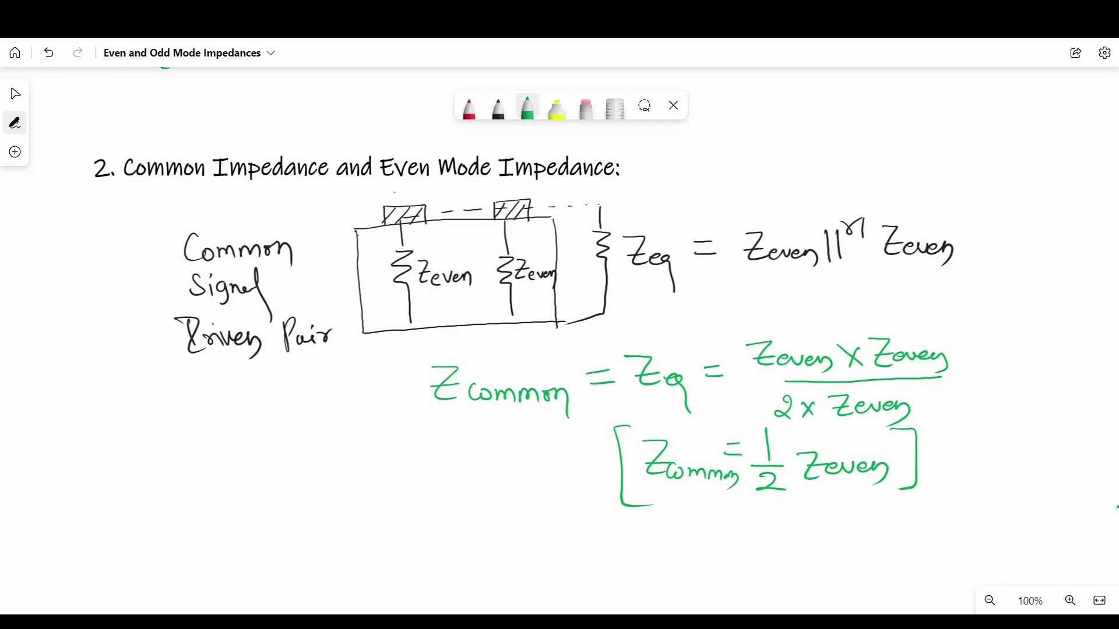
In red, arrow from the result to an underlined Zeven = 2 × Zcommon
{"action": "left_click", "coordinate": [468, 107]}
{"action": "mouse_move", "coordinate": [677, 489]}
{"action": "left_mouse_down"}
{"action": "mouse_move", "coordinate": [506, 527]}
{"action": "mouse_move", "coordinate": [528, 521]}
{"action": "left_mouse_up"}
{"action": "mouse_move", "coordinate": [321, 455]}
{"action": "left_mouse_down"}
{"action": "mouse_move", "coordinate": [349, 483]}
{"action": "mouse_move", "coordinate": [403, 490]}
{"action": "left_mouse_up"}
{"action": "left_click_drag", "start_coordinate": [424, 473], "coordinate": [481, 484]}
{"action": "left_click_drag", "start_coordinate": [484, 461], "coordinate": [608, 492]}
{"action": "left_click_drag", "start_coordinate": [327, 500], "coordinate": [611, 492]}
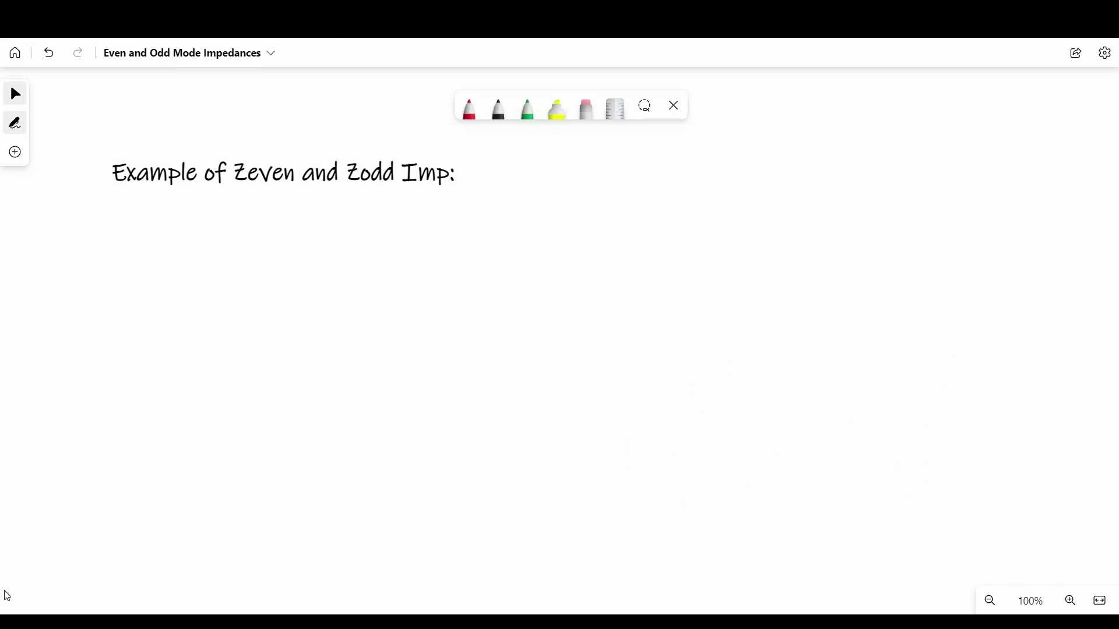
{"action": "left_click", "coordinate": [498, 107]}
Write the example statement 'If 2×50Ω Edge Coupled transmission Lines' with an arrow
{"action": "left_click_drag", "start_coordinate": [180, 218], "coordinate": [201, 216]}
{"action": "left_click_drag", "start_coordinate": [179, 228], "coordinate": [193, 245]}
{"action": "left_click_drag", "start_coordinate": [264, 214], "coordinate": [285, 249]}
{"action": "left_click_drag", "start_coordinate": [261, 232], "coordinate": [297, 225]}
{"action": "left_click_drag", "start_coordinate": [324, 213], "coordinate": [336, 241]}
{"action": "left_click_drag", "start_coordinate": [344, 219], "coordinate": [356, 236]}
{"action": "left_click_drag", "start_coordinate": [356, 218], "coordinate": [344, 235]}
{"action": "left_click_drag", "start_coordinate": [376, 214], "coordinate": [364, 234]}
{"action": "left_click_drag", "start_coordinate": [384, 220], "coordinate": [384, 220]}
{"action": "mouse_move", "coordinate": [473, 210]}
{"action": "left_mouse_down"}
{"action": "mouse_move", "coordinate": [522, 244]}
{"action": "mouse_move", "coordinate": [641, 251]}
{"action": "left_mouse_up"}
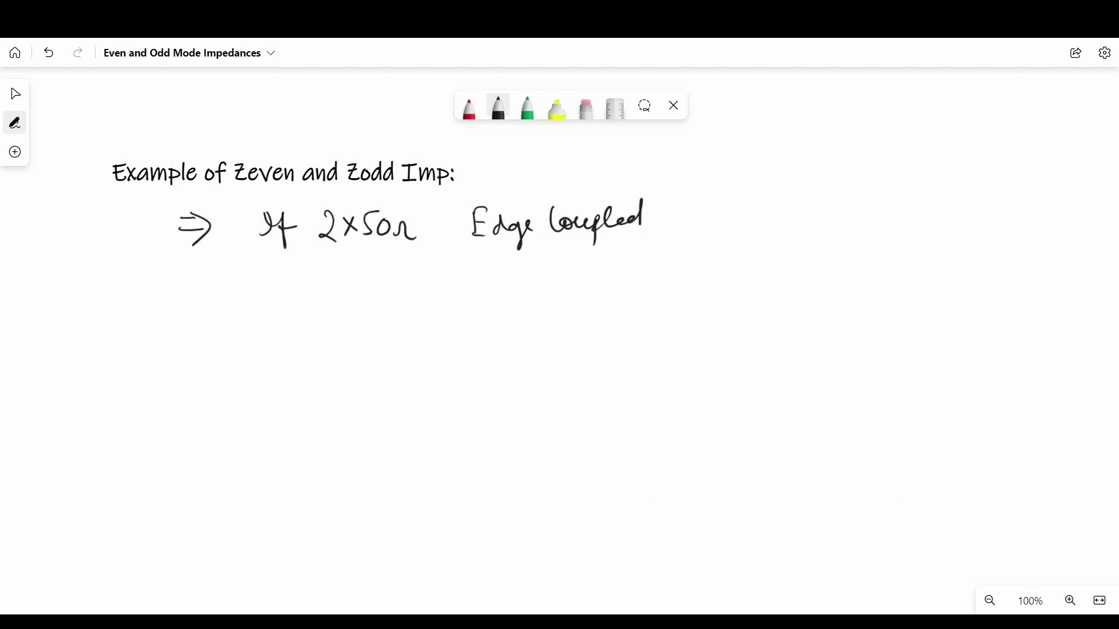
{"action": "mouse_move", "coordinate": [667, 216]}
{"action": "left_mouse_down"}
{"action": "mouse_move", "coordinate": [806, 210]}
{"action": "mouse_move", "coordinate": [816, 226]}
{"action": "left_mouse_up"}
{"action": "left_click_drag", "start_coordinate": [835, 200], "coordinate": [856, 220]}
{"action": "left_click_drag", "start_coordinate": [856, 210], "coordinate": [877, 220]}
{"action": "left_click_drag", "start_coordinate": [879, 216], "coordinate": [897, 221]}
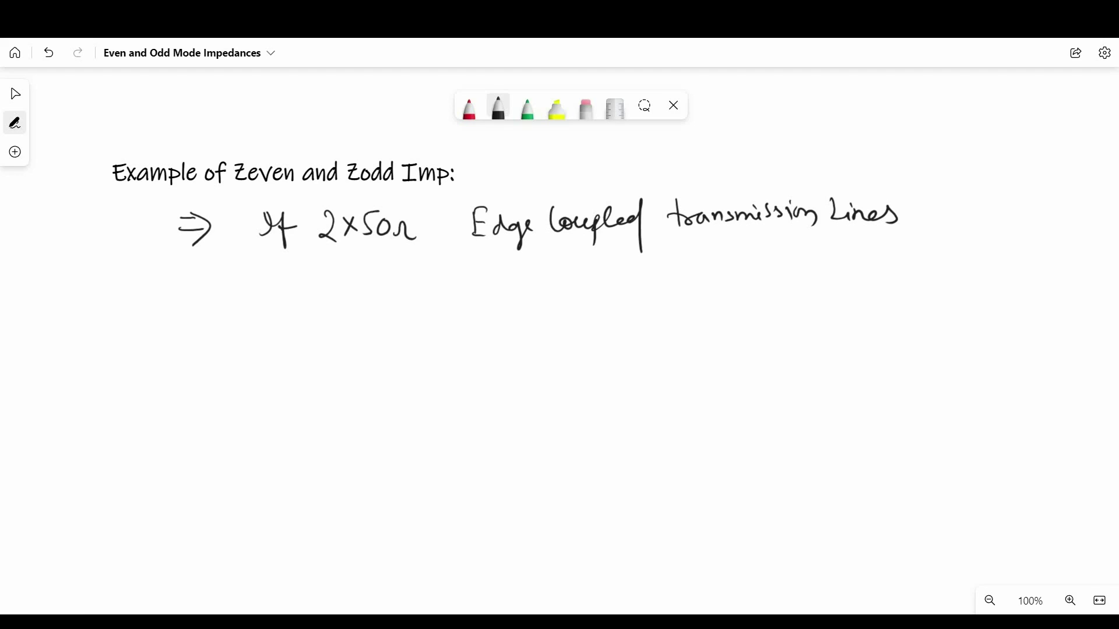
Write 'Driven by Even states' with a brace giving Zeven = 50Ω and Zcommon = 25
{"action": "left_click_drag", "start_coordinate": [351, 269], "coordinate": [342, 311]}
{"action": "left_click_drag", "start_coordinate": [365, 291], "coordinate": [495, 336]}
{"action": "mouse_move", "coordinate": [527, 273]}
{"action": "left_mouse_down"}
{"action": "mouse_move", "coordinate": [558, 300]}
{"action": "mouse_move", "coordinate": [591, 302]}
{"action": "left_mouse_up"}
{"action": "left_click_drag", "start_coordinate": [610, 294], "coordinate": [683, 294]}
{"action": "left_click_drag", "start_coordinate": [443, 322], "coordinate": [457, 431]}
{"action": "left_click_drag", "start_coordinate": [478, 344], "coordinate": [503, 371]}
{"action": "left_click_drag", "start_coordinate": [507, 361], "coordinate": [592, 364]}
{"action": "mouse_move", "coordinate": [597, 343]}
{"action": "left_mouse_down"}
{"action": "mouse_move", "coordinate": [636, 364]}
{"action": "mouse_move", "coordinate": [671, 364]}
{"action": "left_mouse_up"}
{"action": "mouse_move", "coordinate": [484, 387]}
{"action": "left_mouse_down"}
{"action": "mouse_move", "coordinate": [502, 413]}
{"action": "mouse_move", "coordinate": [645, 397]}
{"action": "left_mouse_up"}
{"action": "left_click_drag", "start_coordinate": [626, 408], "coordinate": [648, 407]}
{"action": "left_click_drag", "start_coordinate": [657, 395], "coordinate": [679, 410]}
{"action": "left_click_drag", "start_coordinate": [697, 389], "coordinate": [682, 410]}
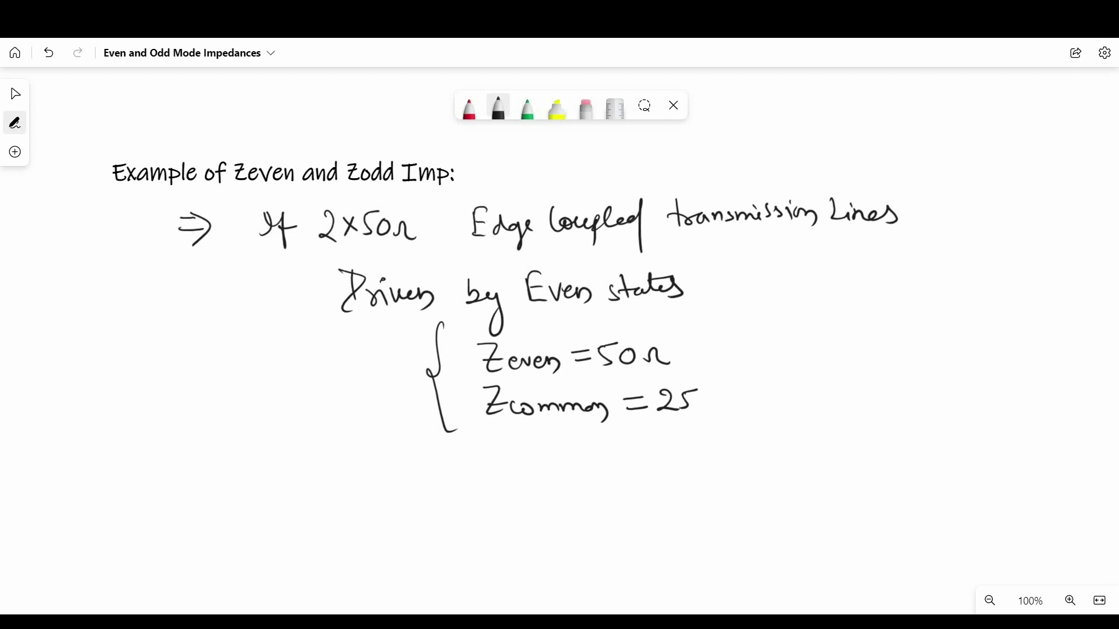
Write 'Driven by odd states' with a brace giving Zodd = 50Ω and Zdiff = 100Ω
{"action": "left_click_drag", "start_coordinate": [336, 434], "coordinate": [343, 478]}
{"action": "left_click_drag", "start_coordinate": [362, 461], "coordinate": [420, 473]}
{"action": "left_click_drag", "start_coordinate": [443, 453], "coordinate": [484, 501]}
{"action": "left_click_drag", "start_coordinate": [504, 463], "coordinate": [558, 490]}
{"action": "mouse_move", "coordinate": [581, 460]}
{"action": "left_mouse_down"}
{"action": "mouse_move", "coordinate": [586, 480]}
{"action": "mouse_move", "coordinate": [656, 475]}
{"action": "left_mouse_up"}
{"action": "mouse_move", "coordinate": [713, 440]}
{"action": "left_mouse_down"}
{"action": "mouse_move", "coordinate": [716, 559]}
{"action": "mouse_move", "coordinate": [771, 467]}
{"action": "left_mouse_up"}
{"action": "mouse_move", "coordinate": [776, 461]}
{"action": "left_mouse_down"}
{"action": "mouse_move", "coordinate": [796, 467]}
{"action": "mouse_move", "coordinate": [827, 445]}
{"action": "left_mouse_up"}
{"action": "mouse_move", "coordinate": [842, 449]}
{"action": "left_mouse_down"}
{"action": "mouse_move", "coordinate": [864, 449]}
{"action": "mouse_move", "coordinate": [863, 459]}
{"action": "left_mouse_up"}
{"action": "left_click_drag", "start_coordinate": [904, 437], "coordinate": [883, 461]}
{"action": "left_click_drag", "start_coordinate": [903, 448], "coordinate": [936, 464]}
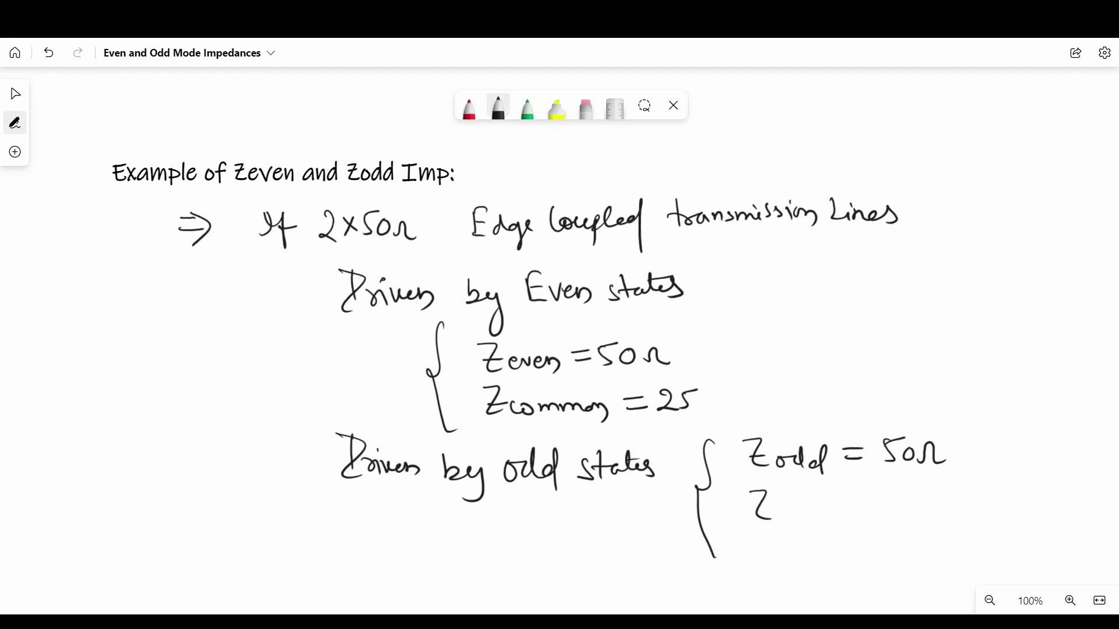
{"action": "left_click_drag", "start_coordinate": [747, 511], "coordinate": [772, 511]}
{"action": "mouse_move", "coordinate": [778, 510]}
{"action": "left_mouse_down"}
{"action": "mouse_move", "coordinate": [813, 512]}
{"action": "mouse_move", "coordinate": [820, 541]}
{"action": "left_mouse_up"}
{"action": "left_click_drag", "start_coordinate": [845, 502], "coordinate": [863, 502]}
{"action": "mouse_move", "coordinate": [889, 487]}
{"action": "left_mouse_down"}
{"action": "mouse_move", "coordinate": [891, 519]}
{"action": "mouse_move", "coordinate": [970, 517]}
{"action": "left_mouse_up"}
Add two check marks and a double-underlined 'Easy' at the lower left
{"action": "left_click_drag", "start_coordinate": [242, 513], "coordinate": [285, 498]}
{"action": "left_click_drag", "start_coordinate": [257, 547], "coordinate": [297, 530]}
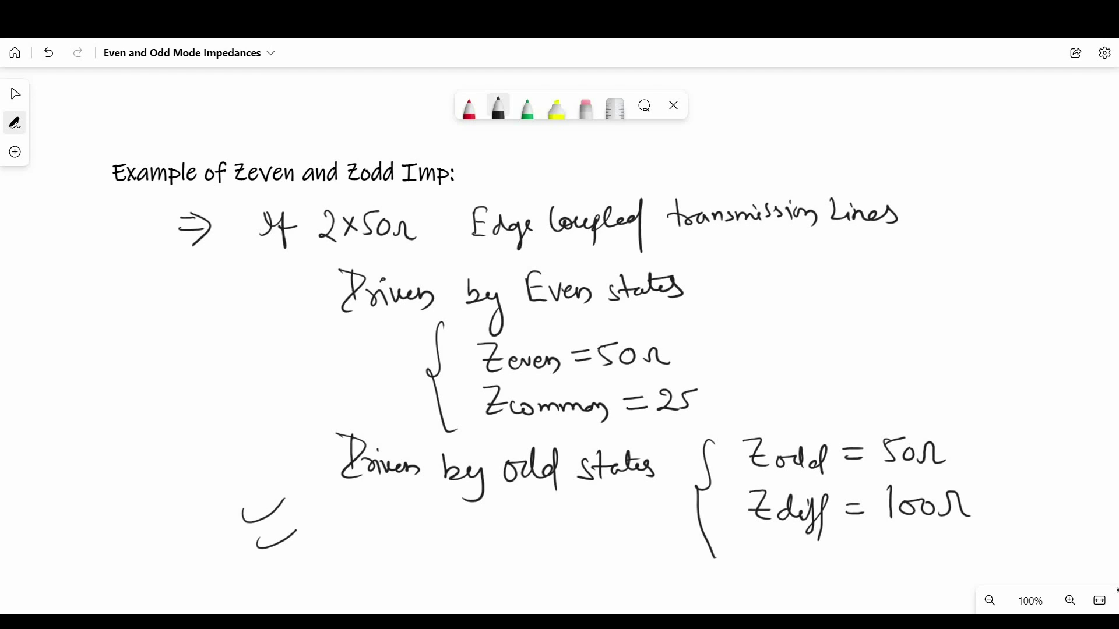
{"action": "mouse_move", "coordinate": [124, 525]}
{"action": "left_mouse_down"}
{"action": "mouse_move", "coordinate": [135, 557]}
{"action": "mouse_move", "coordinate": [178, 545]}
{"action": "left_mouse_up"}
{"action": "left_click_drag", "start_coordinate": [114, 549], "coordinate": [134, 546]}
{"action": "left_click_drag", "start_coordinate": [140, 572], "coordinate": [168, 561]}
{"action": "left_click_drag", "start_coordinate": [148, 570], "coordinate": [172, 562]}
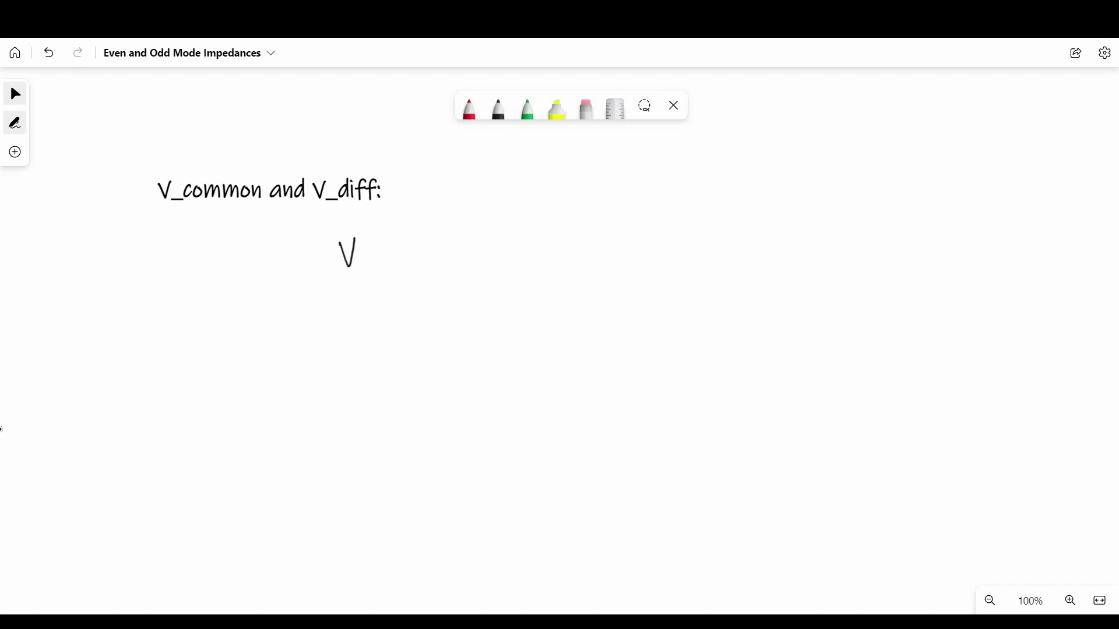
Define Vcommon as the average of voltages on edge coupled lines and Vdiff = V1−V2, double-underlined
{"action": "left_click_drag", "start_coordinate": [366, 258], "coordinate": [458, 280]}
{"action": "mouse_move", "coordinate": [526, 253]}
{"action": "left_mouse_down"}
{"action": "mouse_move", "coordinate": [659, 244]}
{"action": "mouse_move", "coordinate": [763, 256]}
{"action": "mouse_move", "coordinate": [791, 244]}
{"action": "mouse_move", "coordinate": [840, 257]}
{"action": "left_mouse_up"}
{"action": "left_click_drag", "start_coordinate": [583, 303], "coordinate": [627, 309]}
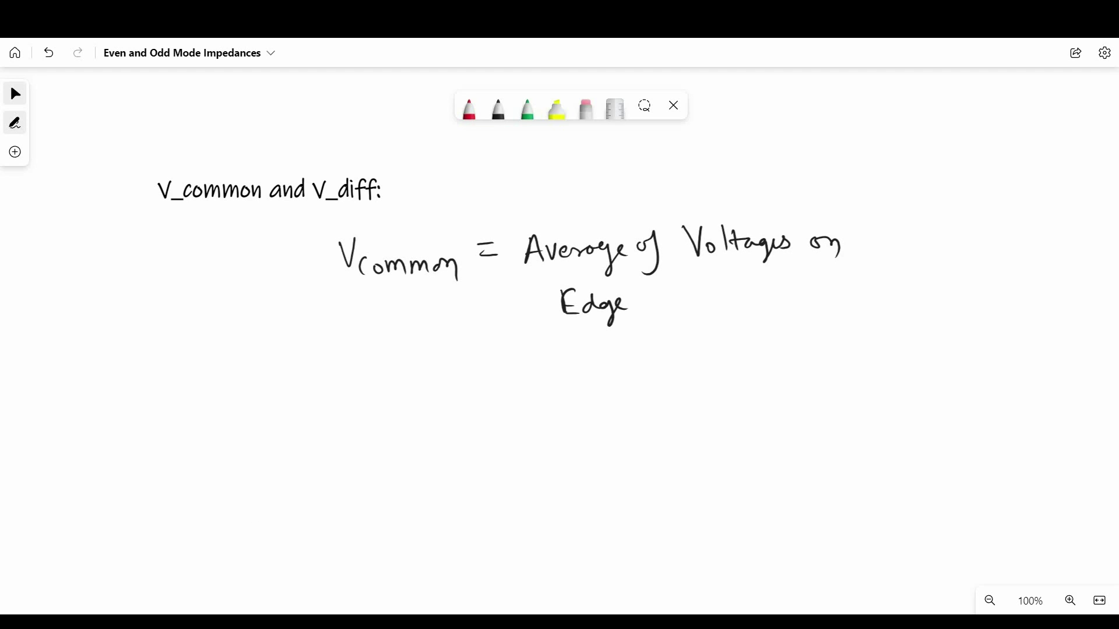
{"action": "left_click_drag", "start_coordinate": [699, 297], "coordinate": [783, 295]}
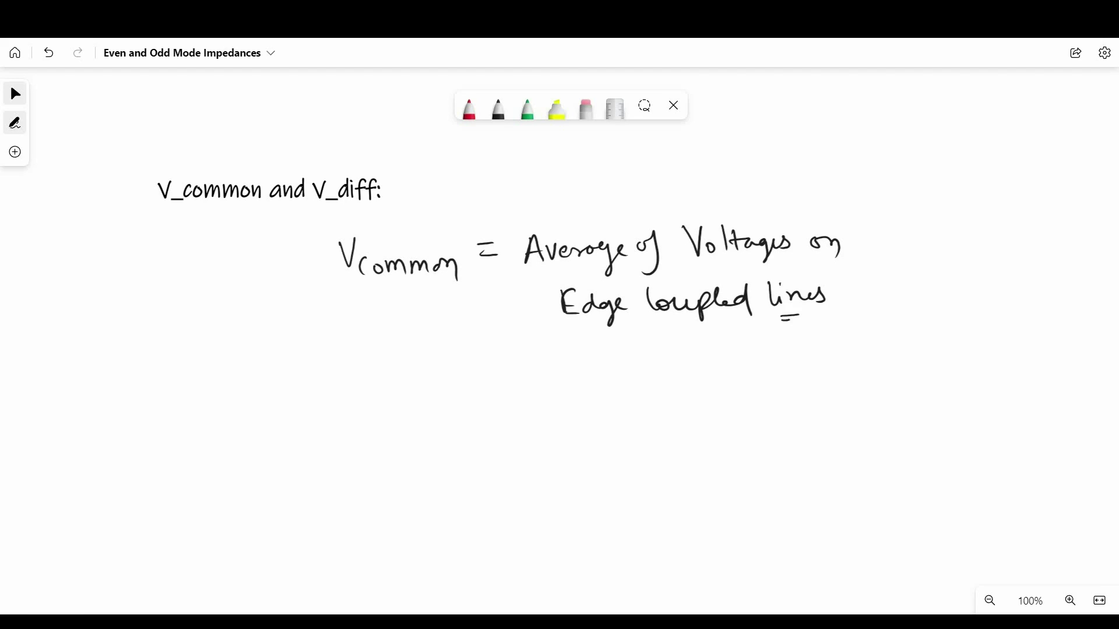
{"action": "mouse_move", "coordinate": [353, 334]}
{"action": "left_mouse_down"}
{"action": "mouse_move", "coordinate": [405, 361]}
{"action": "mouse_move", "coordinate": [518, 378]}
{"action": "mouse_move", "coordinate": [577, 373]}
{"action": "left_mouse_up"}
{"action": "left_click_drag", "start_coordinate": [509, 410], "coordinate": [558, 410]}
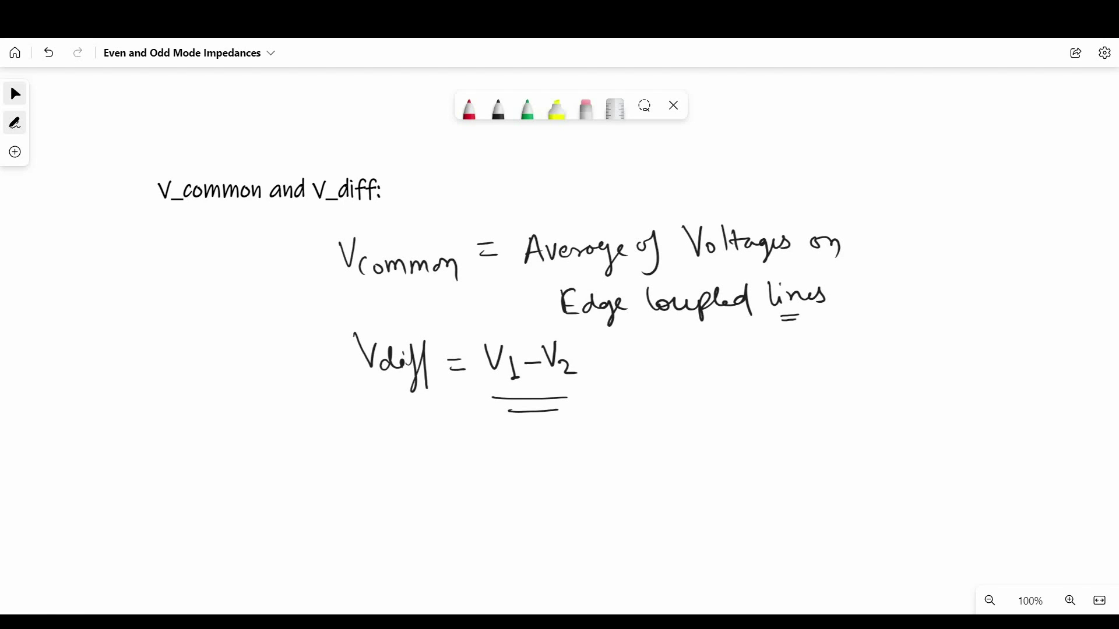
Draw a brace and sketch two coupled lines labelled V1 and V2
{"action": "left_click_drag", "start_coordinate": [281, 410], "coordinate": [284, 564]}
{"action": "mouse_move", "coordinate": [74, 428]}
{"action": "left_mouse_down"}
{"action": "mouse_move", "coordinate": [196, 513]}
{"action": "mouse_move", "coordinate": [100, 535]}
{"action": "left_mouse_up"}
{"action": "left_click_drag", "start_coordinate": [77, 460], "coordinate": [186, 446]}
{"action": "left_click_drag", "start_coordinate": [53, 484], "coordinate": [65, 483]}
{"action": "left_click_drag", "start_coordinate": [79, 505], "coordinate": [187, 487]}
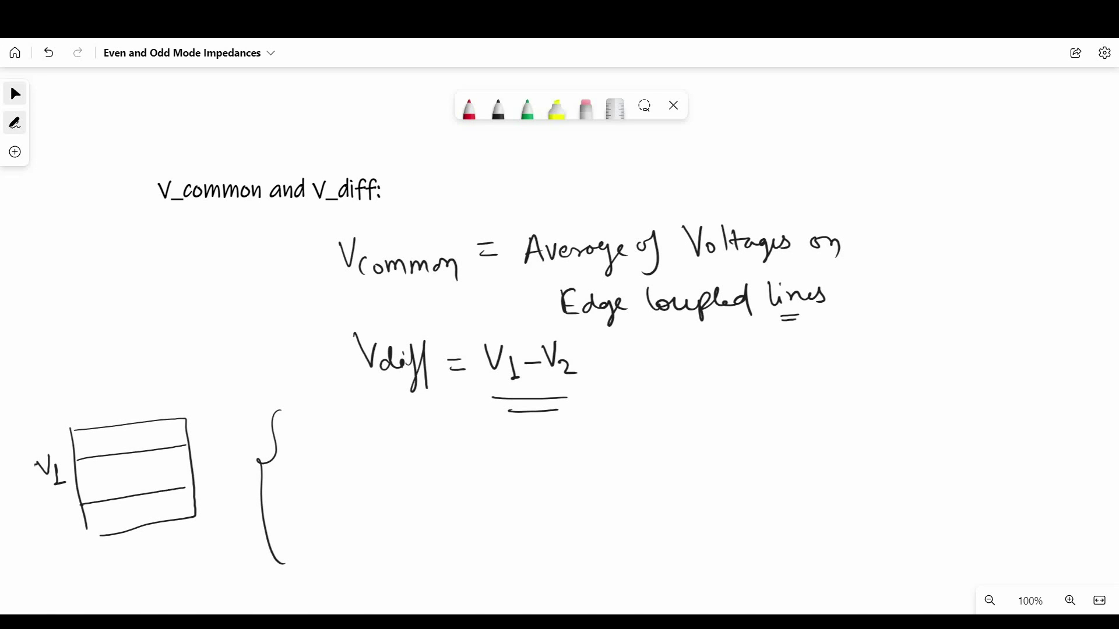
{"action": "left_click_drag", "start_coordinate": [31, 508], "coordinate": [53, 502]}
{"action": "left_click_drag", "start_coordinate": [58, 520], "coordinate": [67, 522]}
Beside the brace, write 'then' and Vcommon = ½(V1 + V2)
{"action": "left_click_drag", "start_coordinate": [315, 440], "coordinate": [368, 461]}
{"action": "left_click_drag", "start_coordinate": [317, 475], "coordinate": [348, 473]}
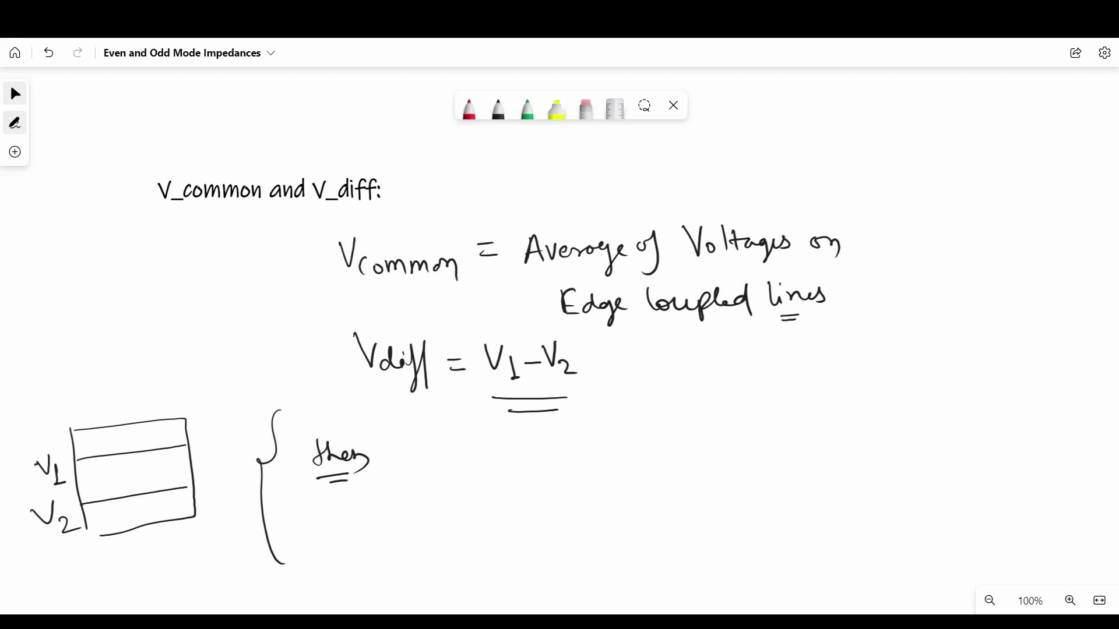
{"action": "left_click_drag", "start_coordinate": [414, 447], "coordinate": [432, 443]}
{"action": "left_click_drag", "start_coordinate": [442, 466], "coordinate": [535, 475]}
{"action": "left_click", "coordinate": [511, 472]}
{"action": "left_click_drag", "start_coordinate": [544, 463], "coordinate": [563, 461]}
{"action": "left_click_drag", "start_coordinate": [548, 471], "coordinate": [597, 468]}
{"action": "left_click_drag", "start_coordinate": [579, 469], "coordinate": [610, 468]}
{"action": "left_click_drag", "start_coordinate": [588, 481], "coordinate": [613, 492]}
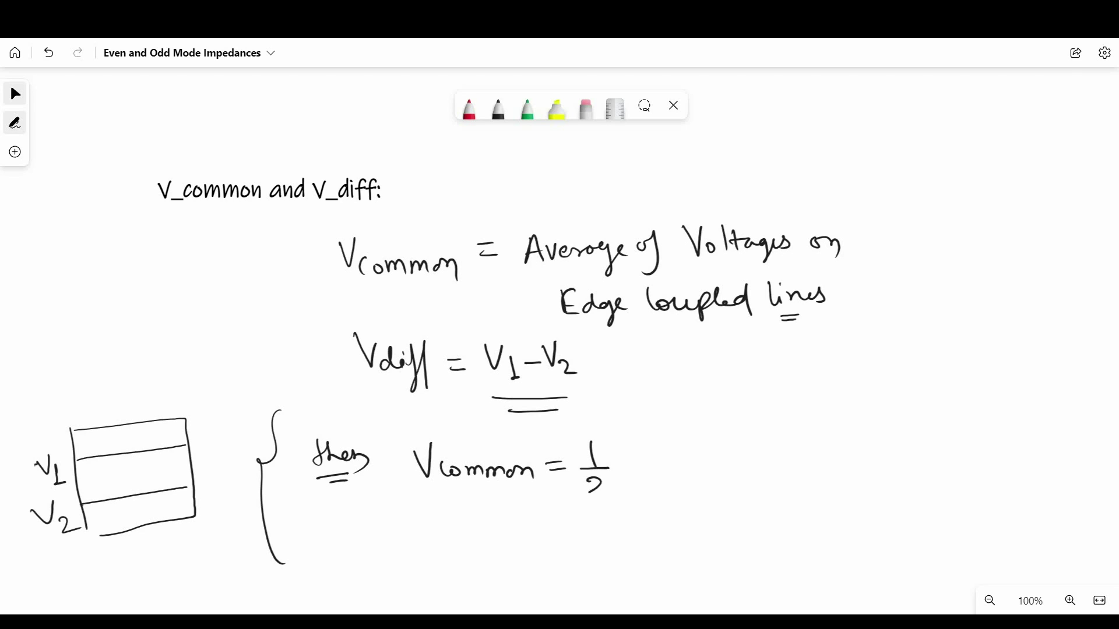
{"action": "left_click_drag", "start_coordinate": [635, 441], "coordinate": [631, 474]}
{"action": "left_click", "coordinate": [637, 452]}
{"action": "left_click_drag", "start_coordinate": [680, 448], "coordinate": [694, 446]}
{"action": "left_click_drag", "start_coordinate": [697, 455], "coordinate": [712, 466]}
{"action": "left_click_drag", "start_coordinate": [716, 441], "coordinate": [716, 479]}
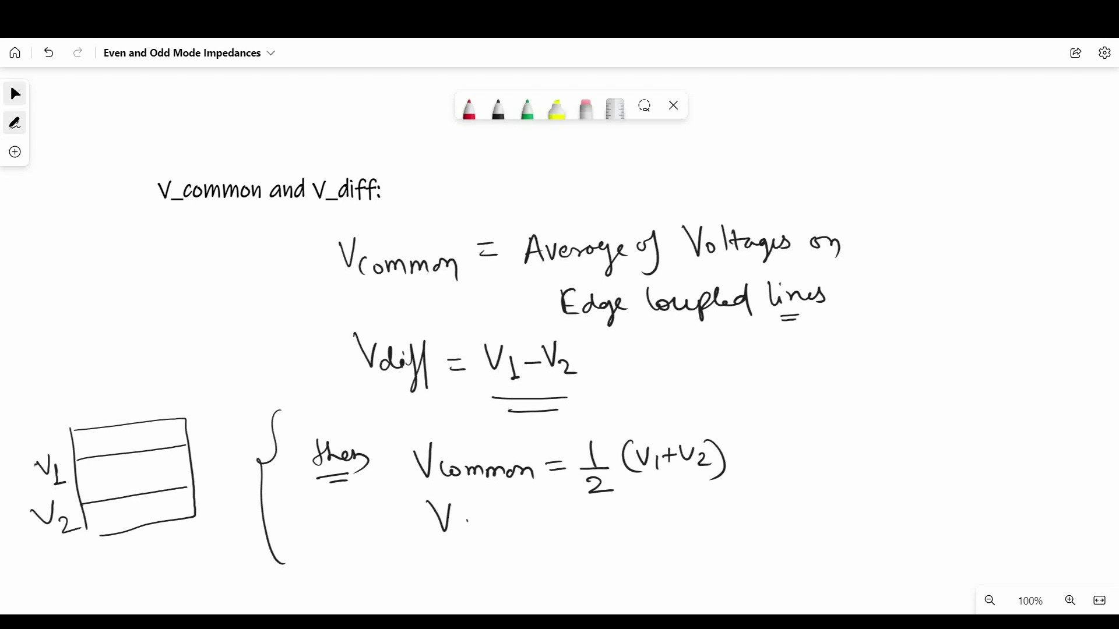
Write Vdiff = V1 − V2 below it, double-underlining V2
{"action": "left_click_drag", "start_coordinate": [459, 522], "coordinate": [483, 532]}
{"action": "mouse_move", "coordinate": [493, 508]}
{"action": "left_mouse_down"}
{"action": "mouse_move", "coordinate": [487, 550]}
{"action": "mouse_move", "coordinate": [496, 550]}
{"action": "left_mouse_up"}
{"action": "left_click_drag", "start_coordinate": [523, 523], "coordinate": [541, 530]}
{"action": "mouse_move", "coordinate": [557, 507]}
{"action": "left_mouse_down"}
{"action": "mouse_move", "coordinate": [573, 507]}
{"action": "mouse_move", "coordinate": [579, 537]}
{"action": "mouse_move", "coordinate": [635, 529]}
{"action": "left_mouse_up"}
{"action": "left_click_drag", "start_coordinate": [595, 542], "coordinate": [619, 548]}
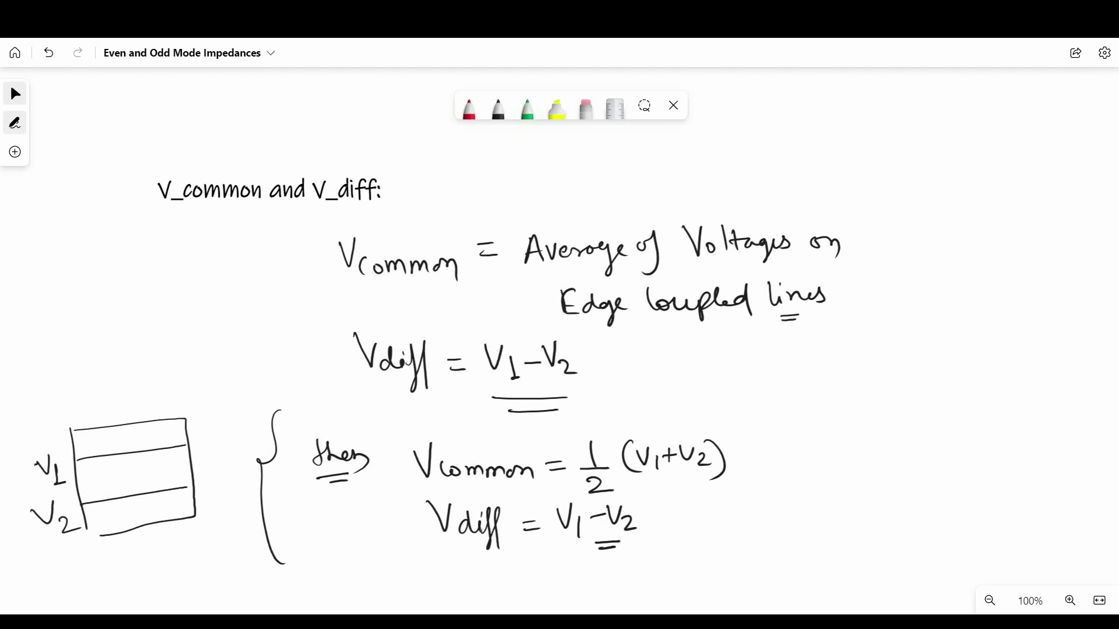